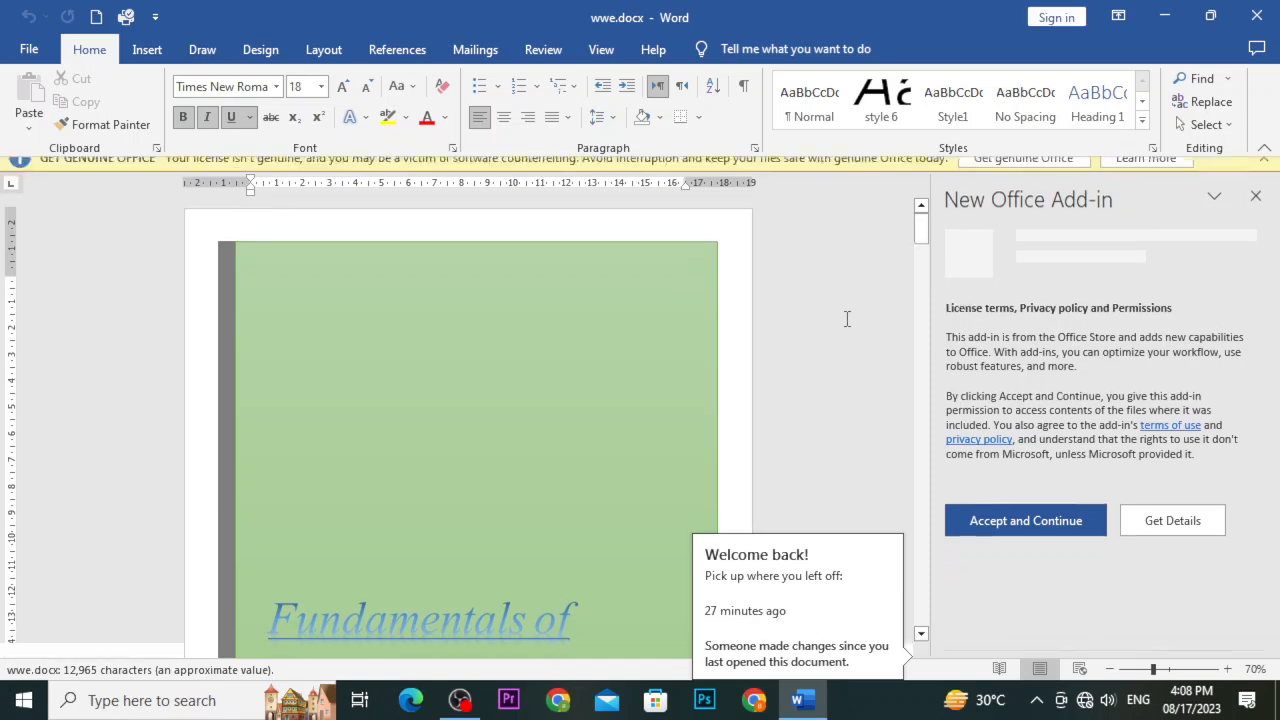
# Dismiss the New Office Add-in pane and the Get Genuine Office licence warning bar
pyautogui.click(1257, 209)
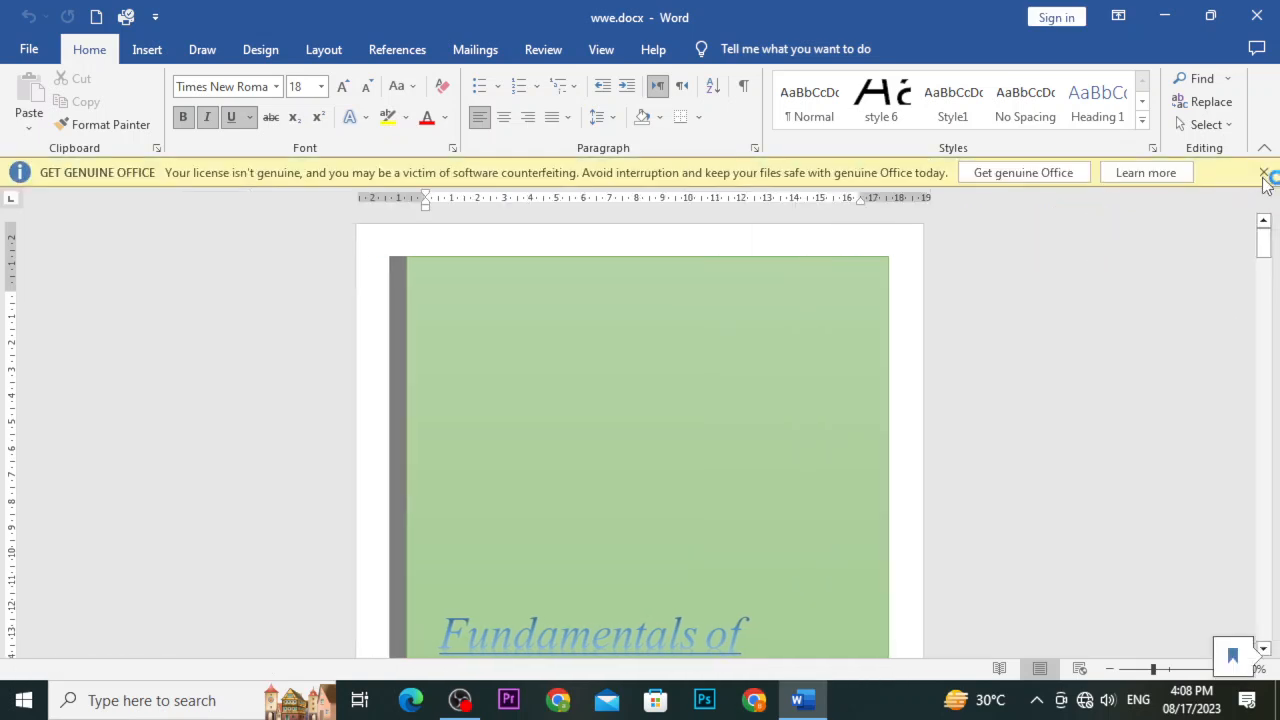
pyautogui.click(1264, 173)
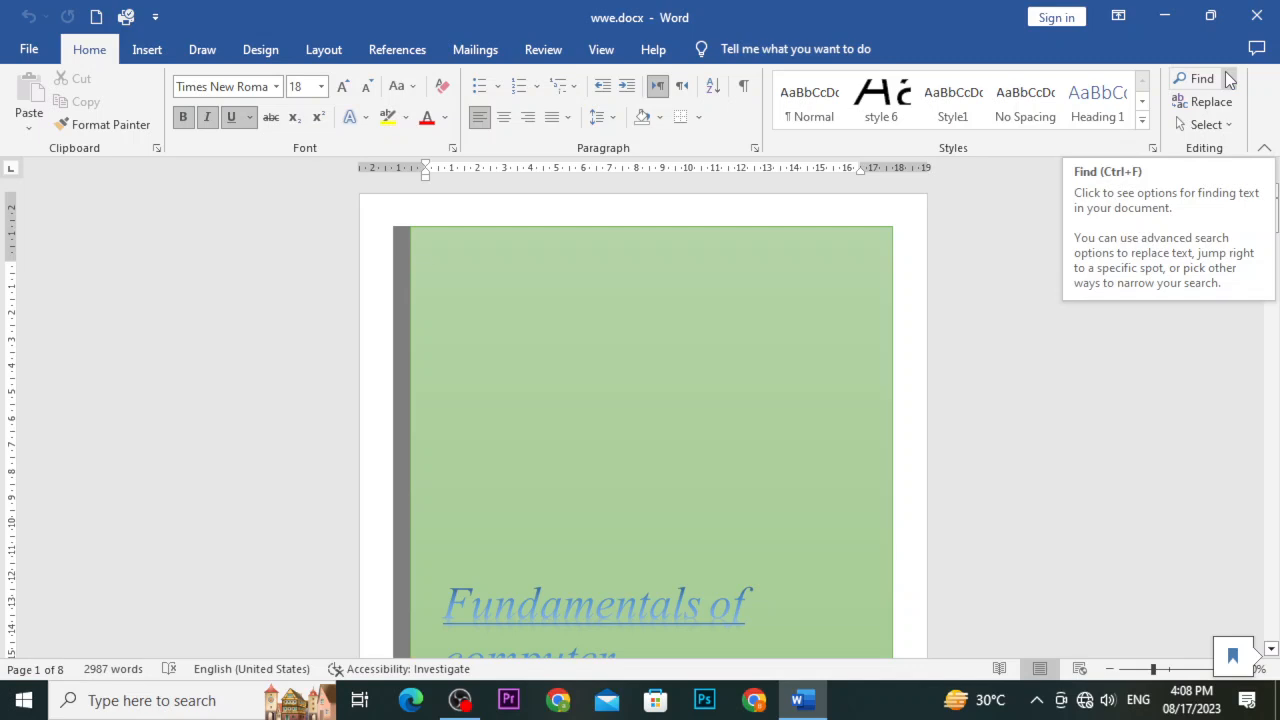
# On page 2, Ctrl+click the 'To make your' hyperlink to jump to its heading
pyautogui.scroll(-1, 937, 292)
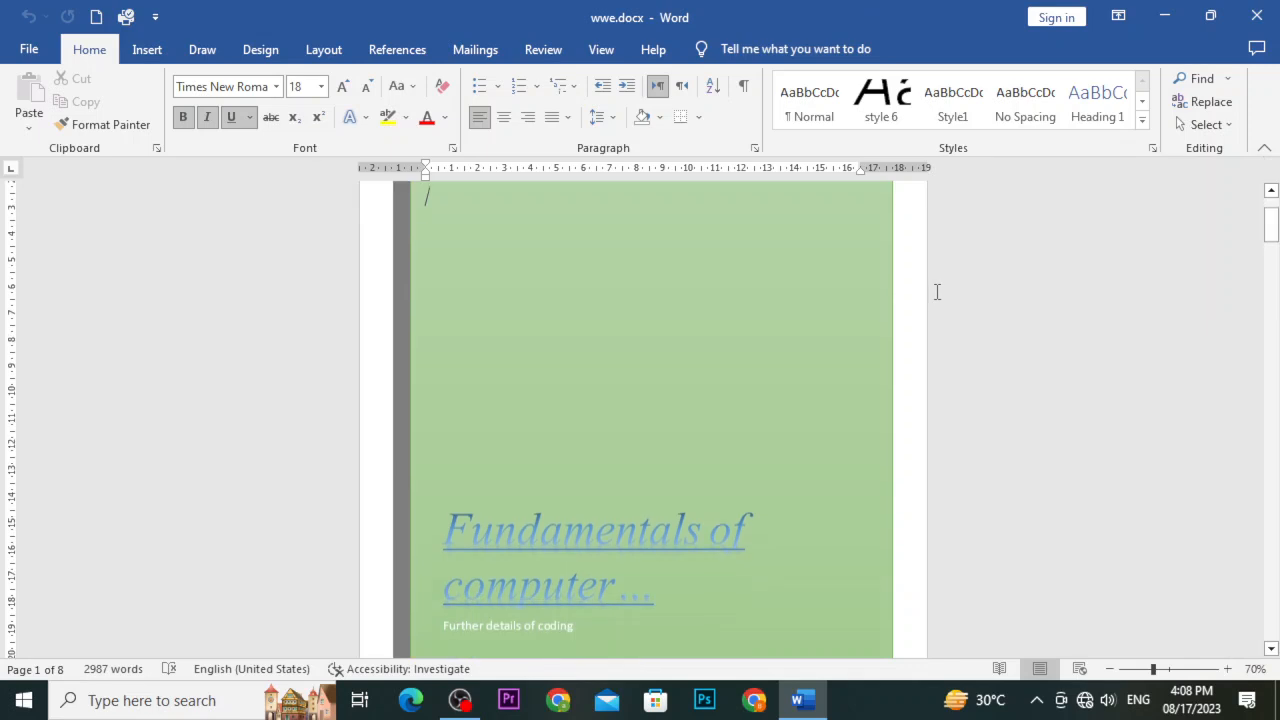
pyautogui.scroll(-10, 937, 292)
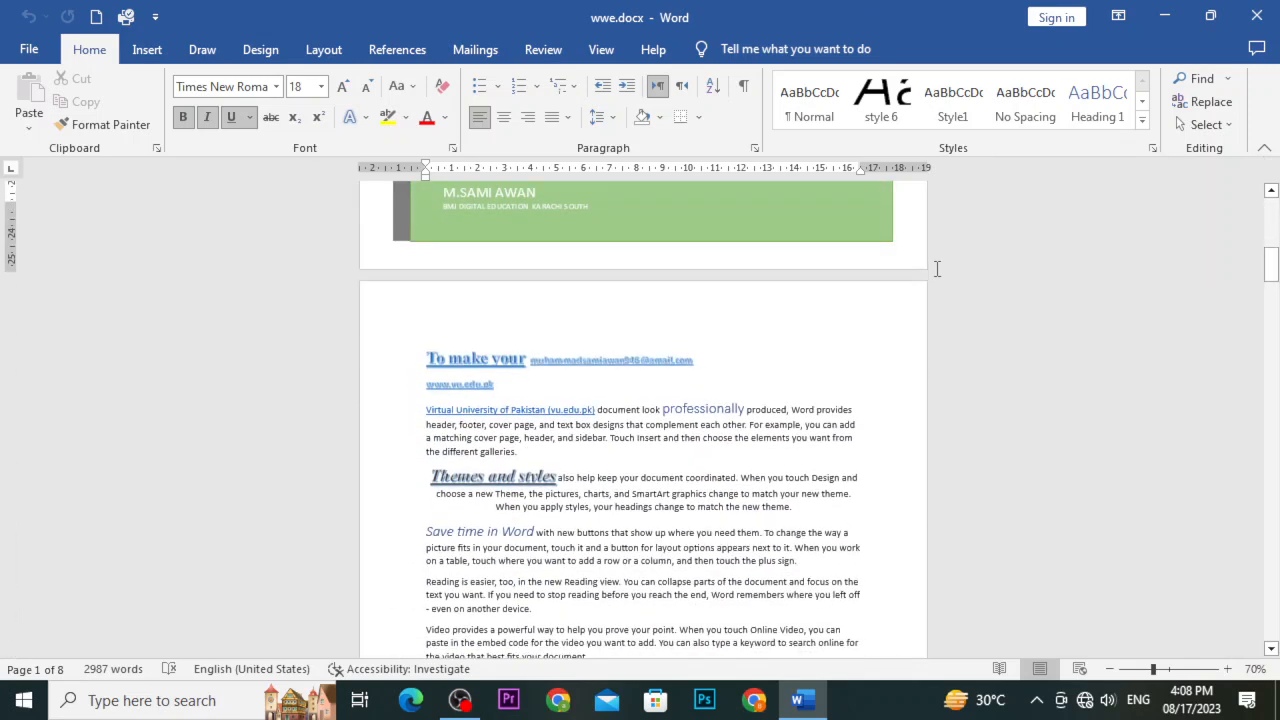
pyautogui.scroll(1, 937, 268)
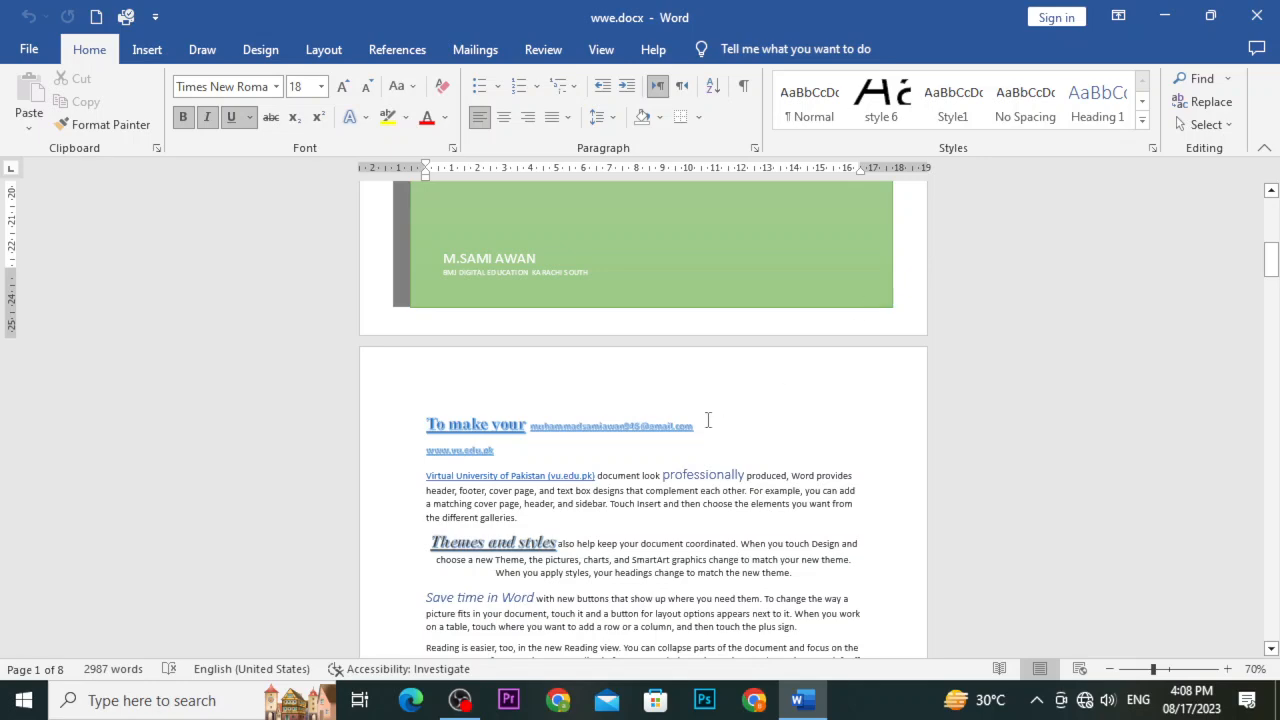
pyautogui.scroll(10, 690, 420)
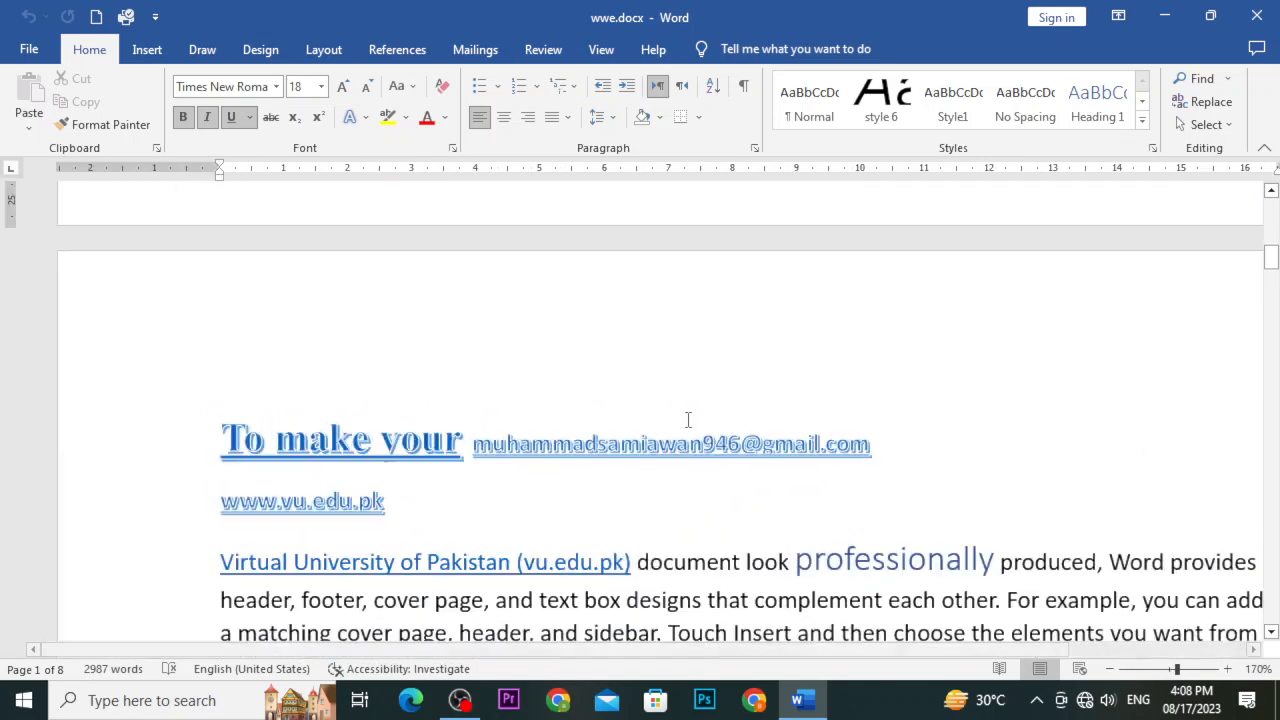
pyautogui.scroll(-3, 685, 421)
pyautogui.scroll(2, 679, 422)
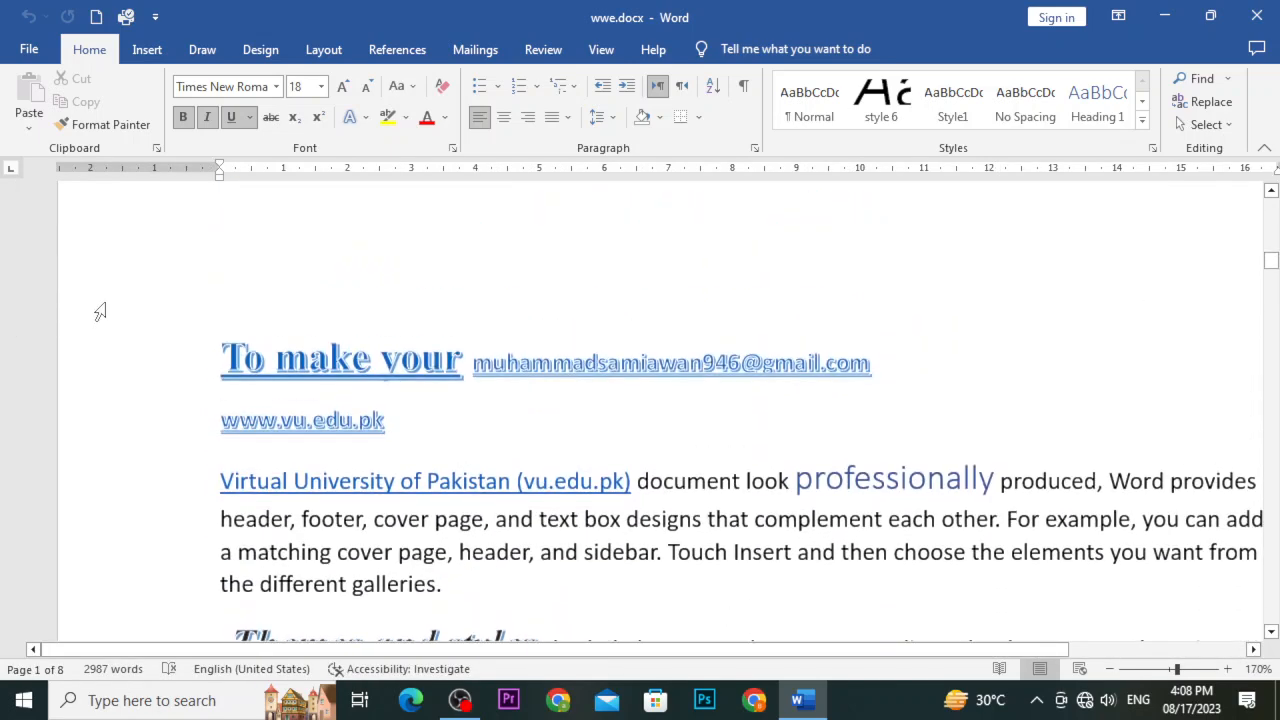
pyautogui.moveTo(229, 353); pyautogui.dragTo(462, 348)
pyautogui.click(492, 363)
pyautogui.click(380, 365)
pyautogui.keyDown('ctrl'); pyautogui.click(381, 367); pyautogui.keyUp('ctrl')
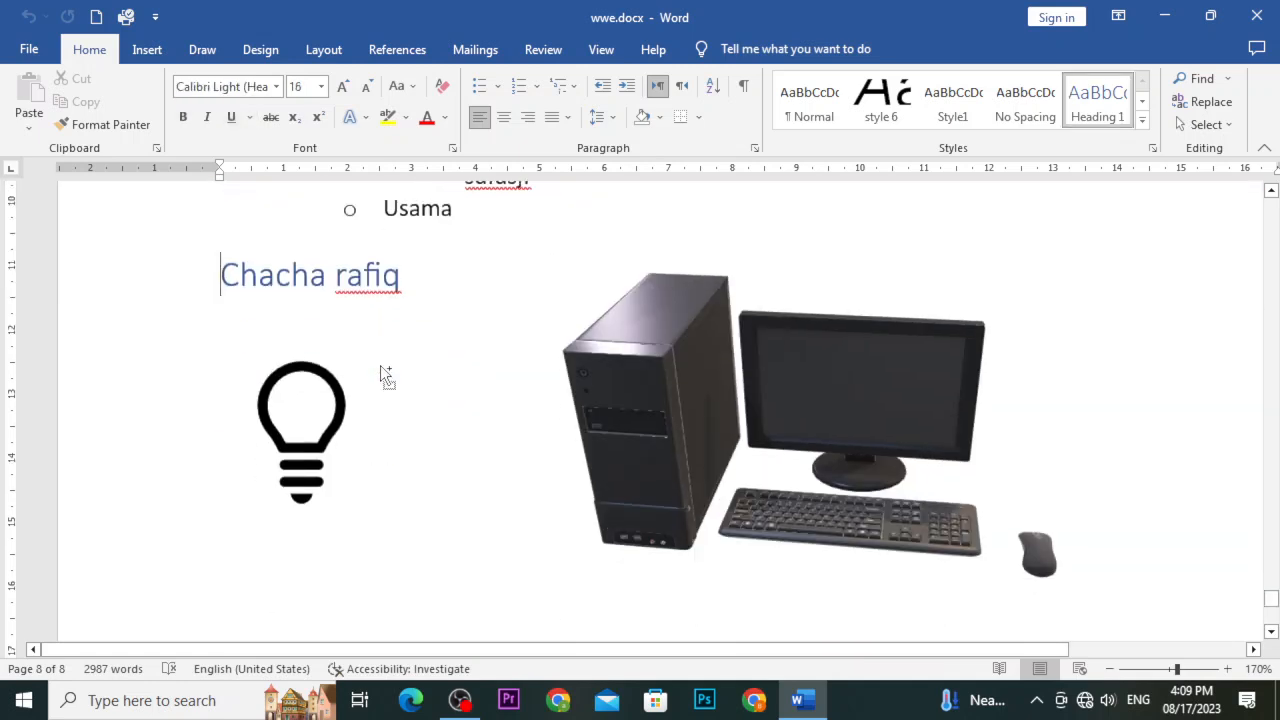
# Scroll through the last pages and select the green banner picture
pyautogui.scroll(10, 365, 363)
pyautogui.scroll(5, 367, 363)
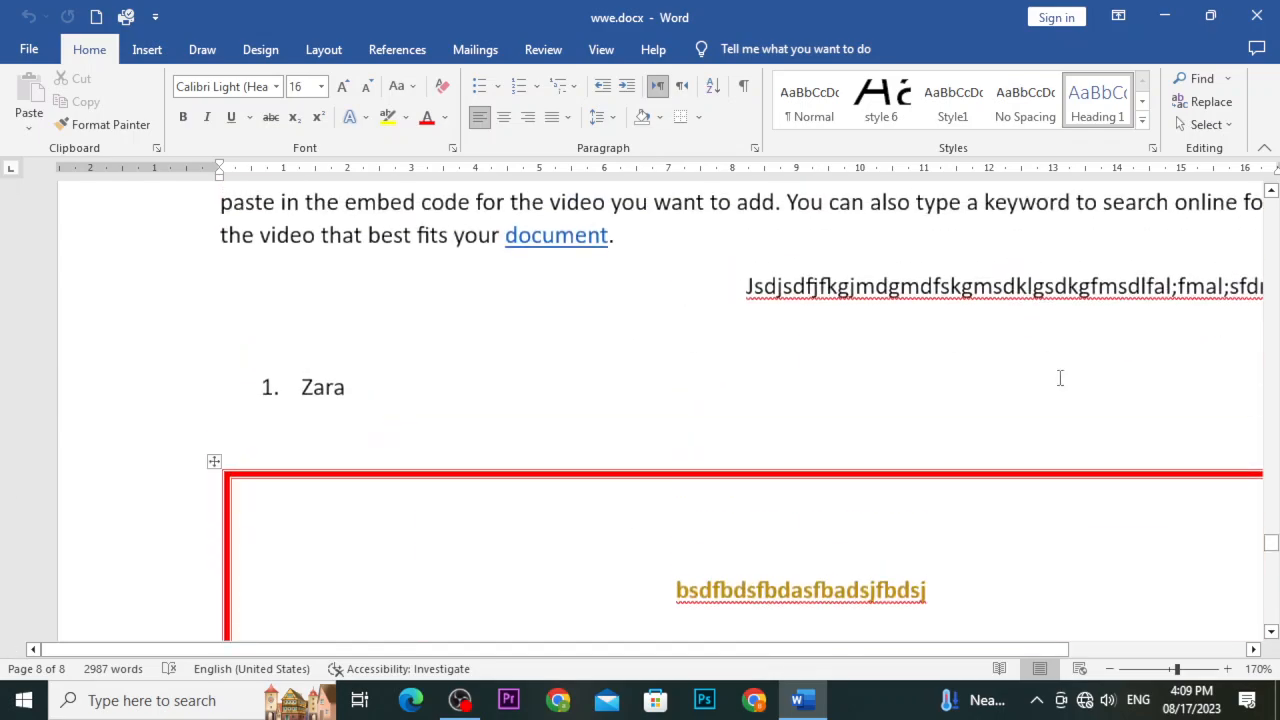
pyautogui.moveTo(1271, 544); pyautogui.dragTo(1274, 606)
pyautogui.scroll(3, 518, 413)
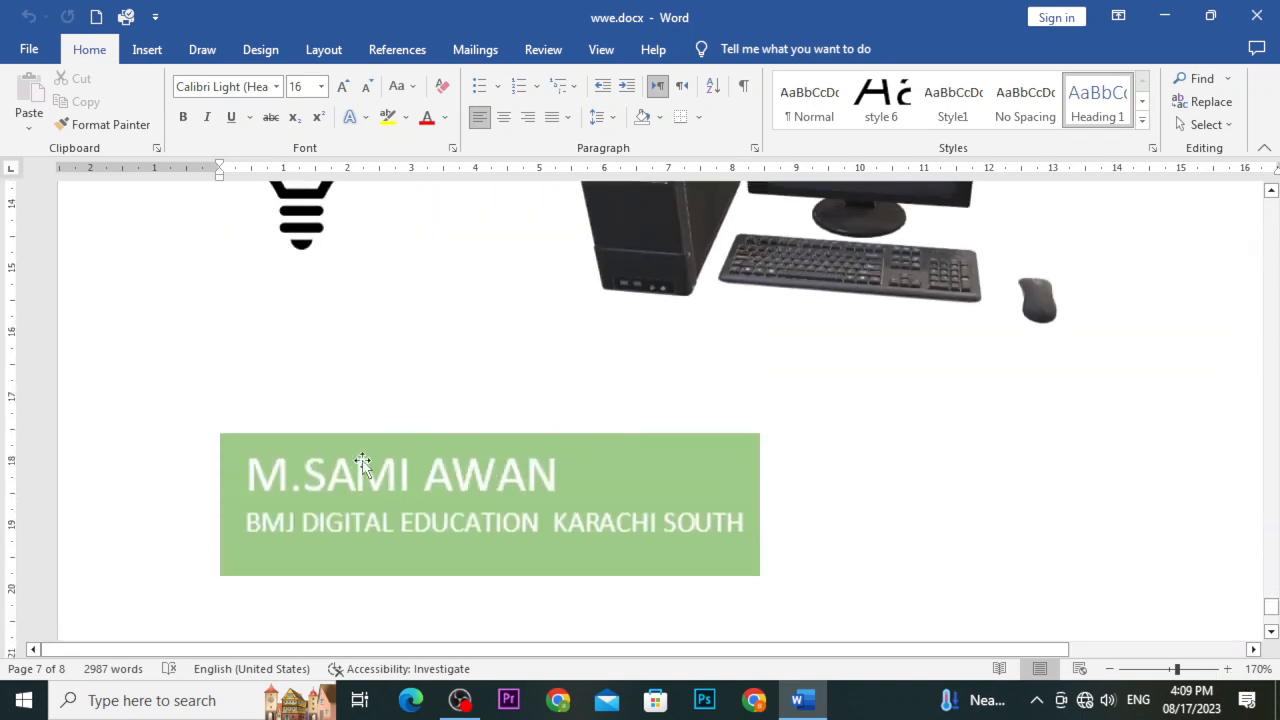
pyautogui.click(251, 472)
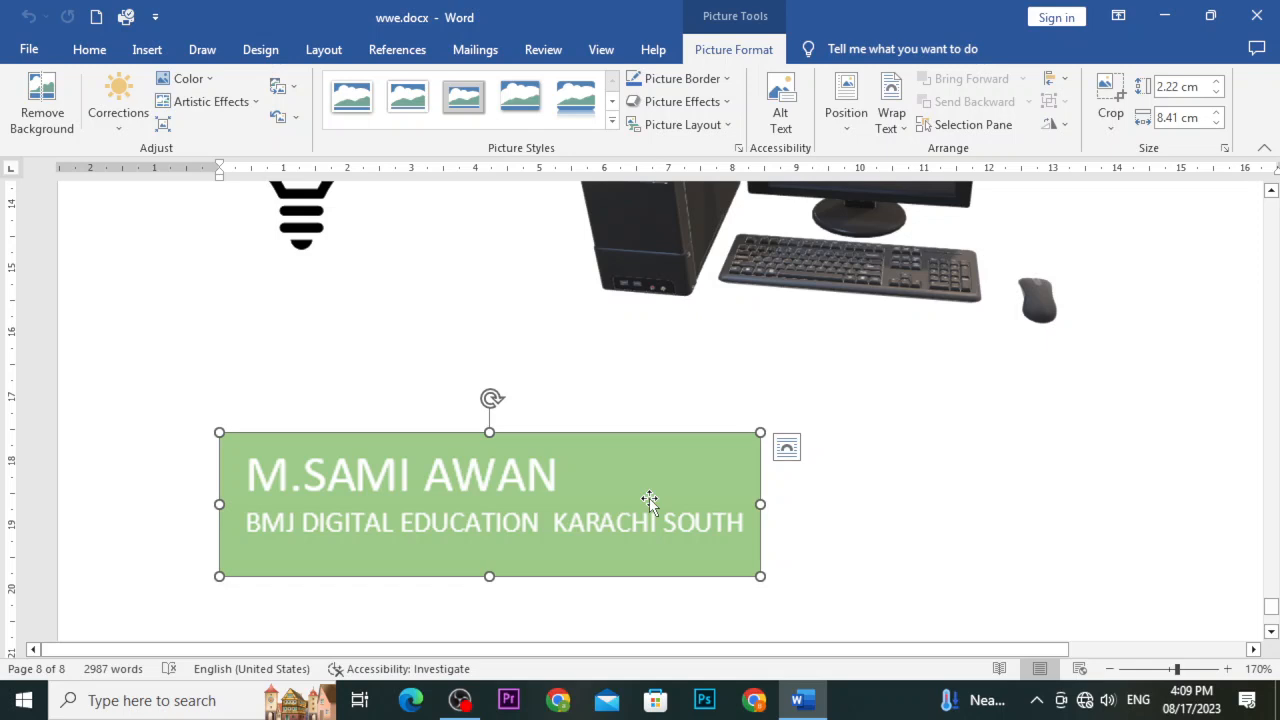
pyautogui.scroll(3, 649, 501)
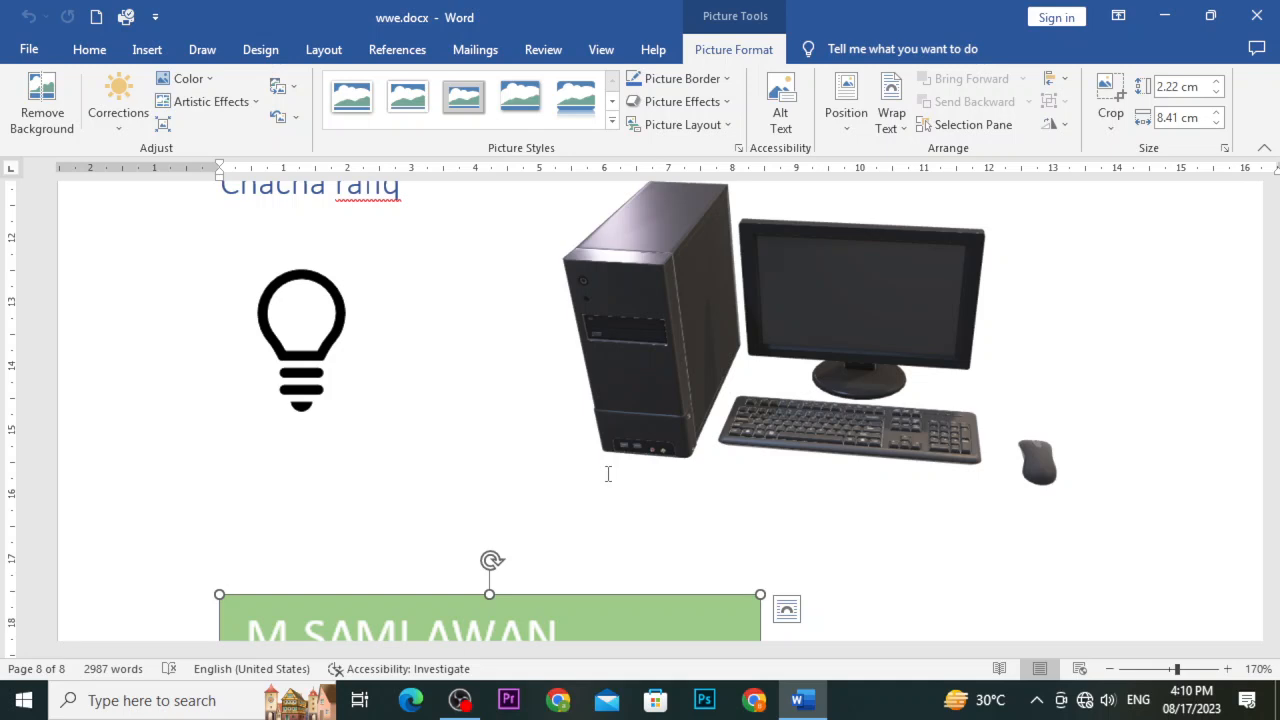
pyautogui.scroll(5, 607, 476)
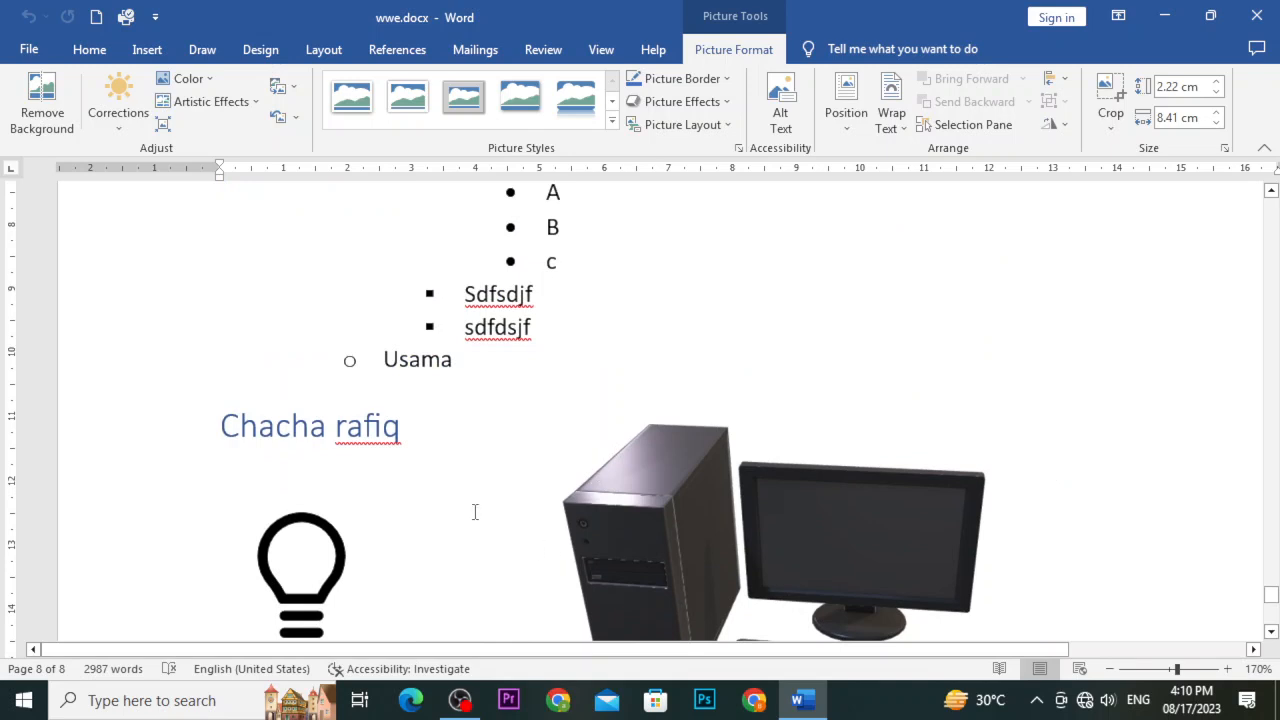
pyautogui.moveTo(385, 352); pyautogui.dragTo(452, 357)
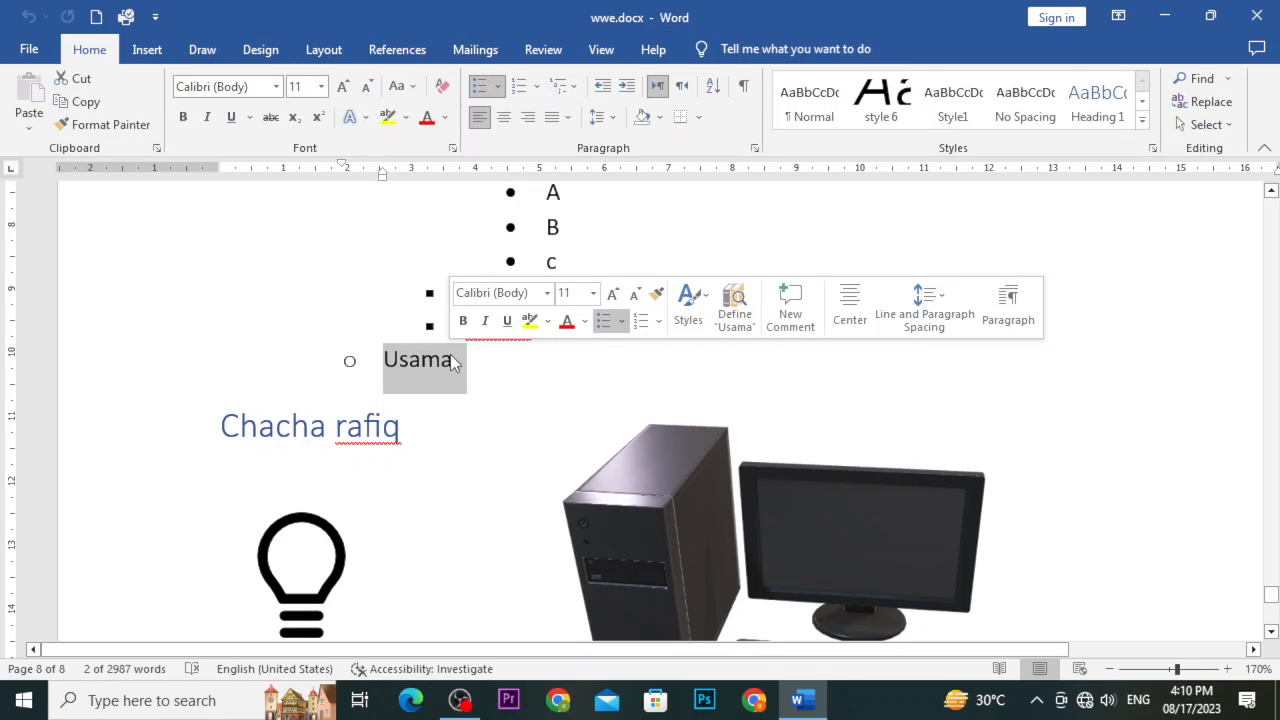
pyautogui.click(147, 49)
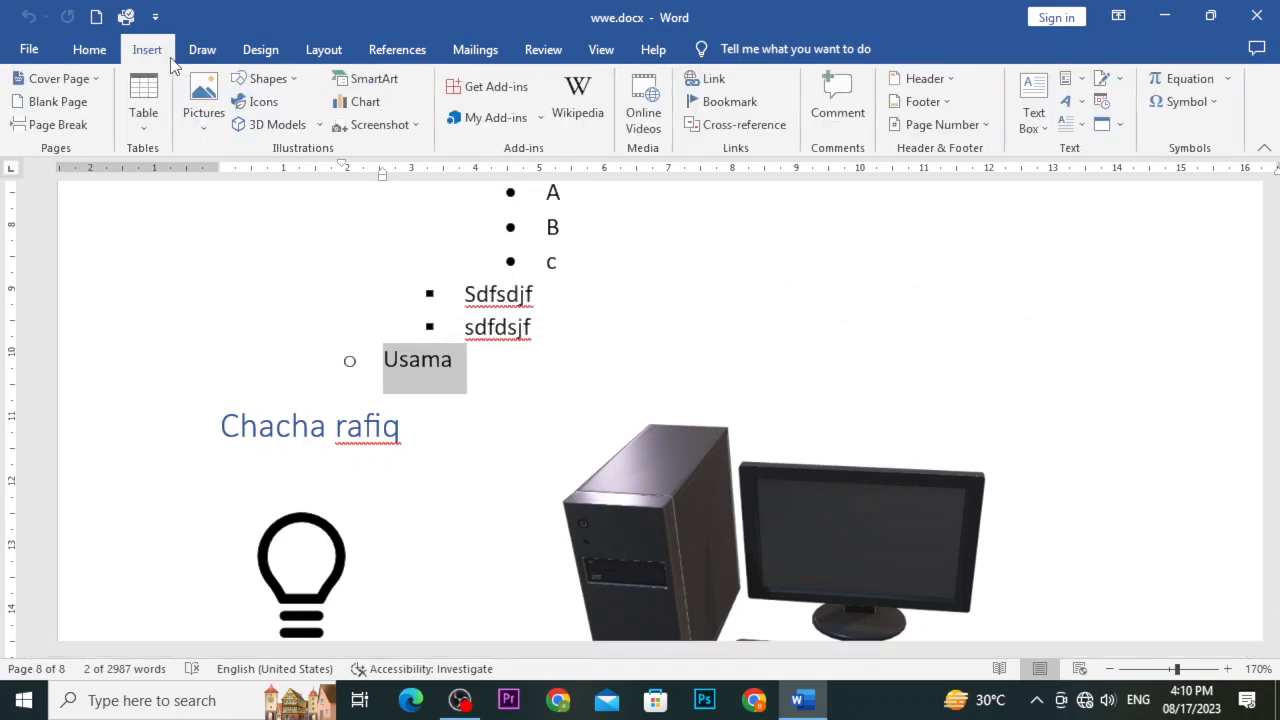
pyautogui.click(705, 79)
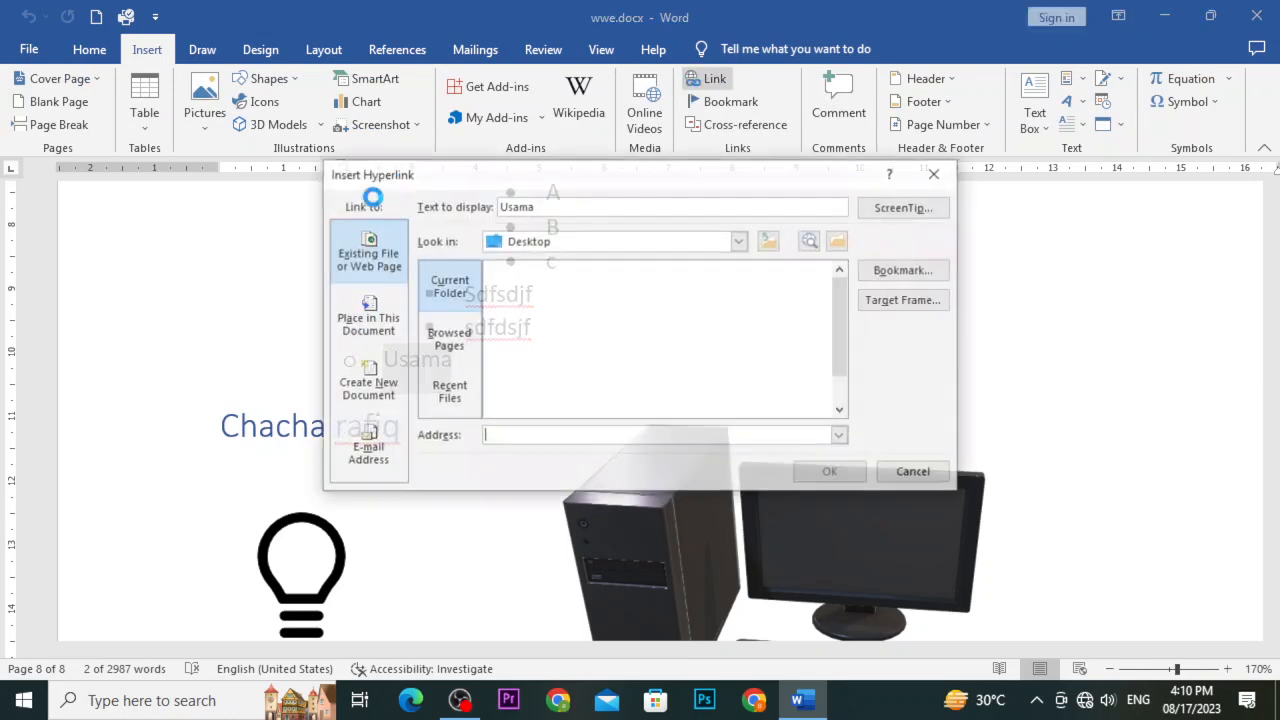
pyautogui.click(367, 324)
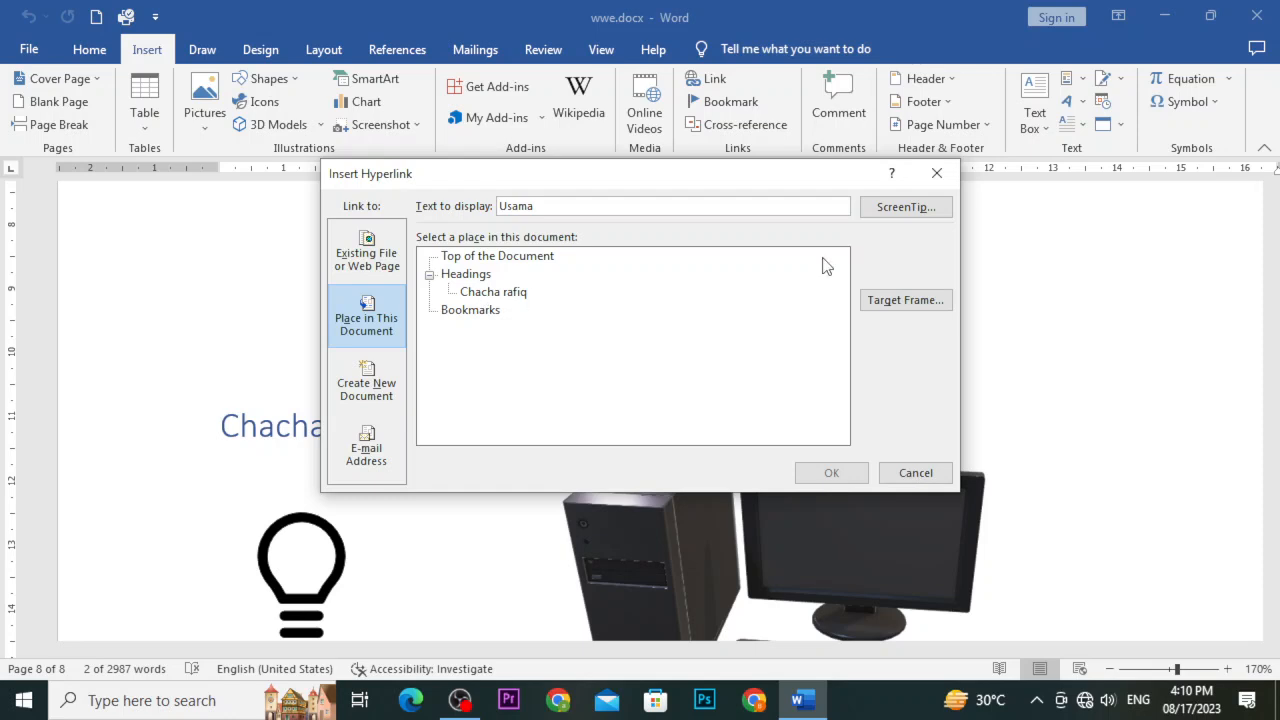
pyautogui.click(936, 173)
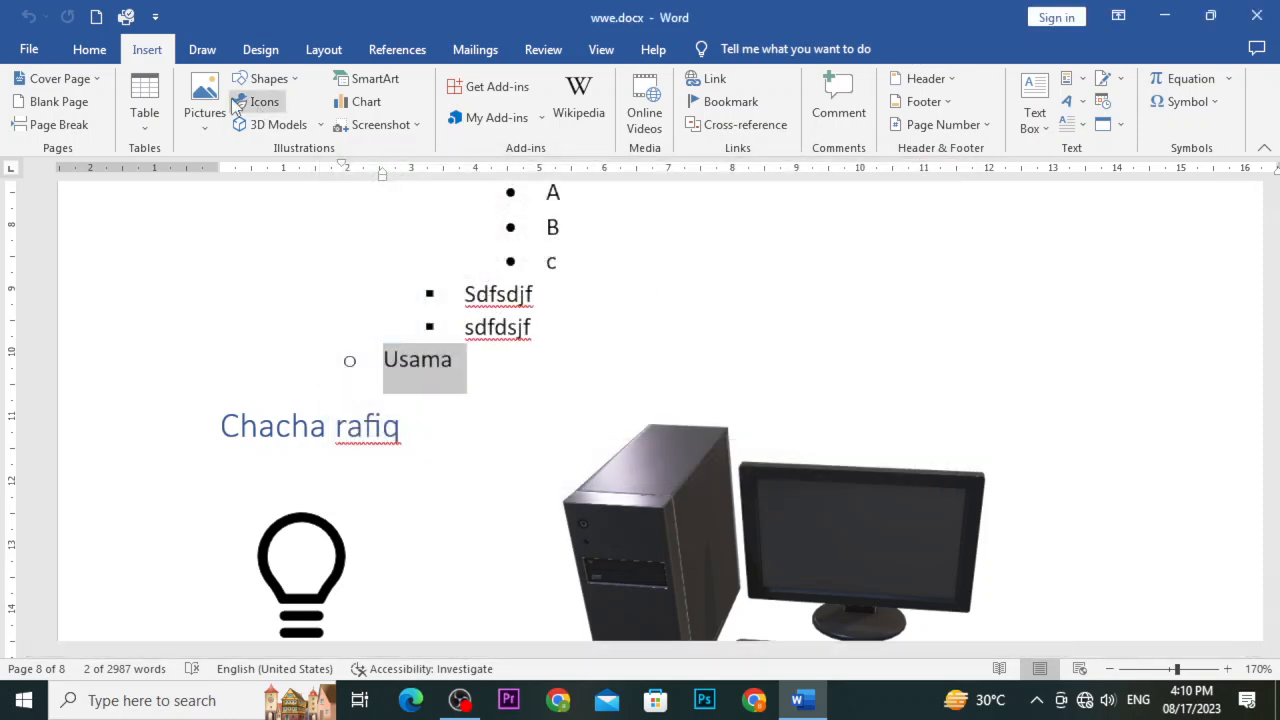
pyautogui.click(89, 49)
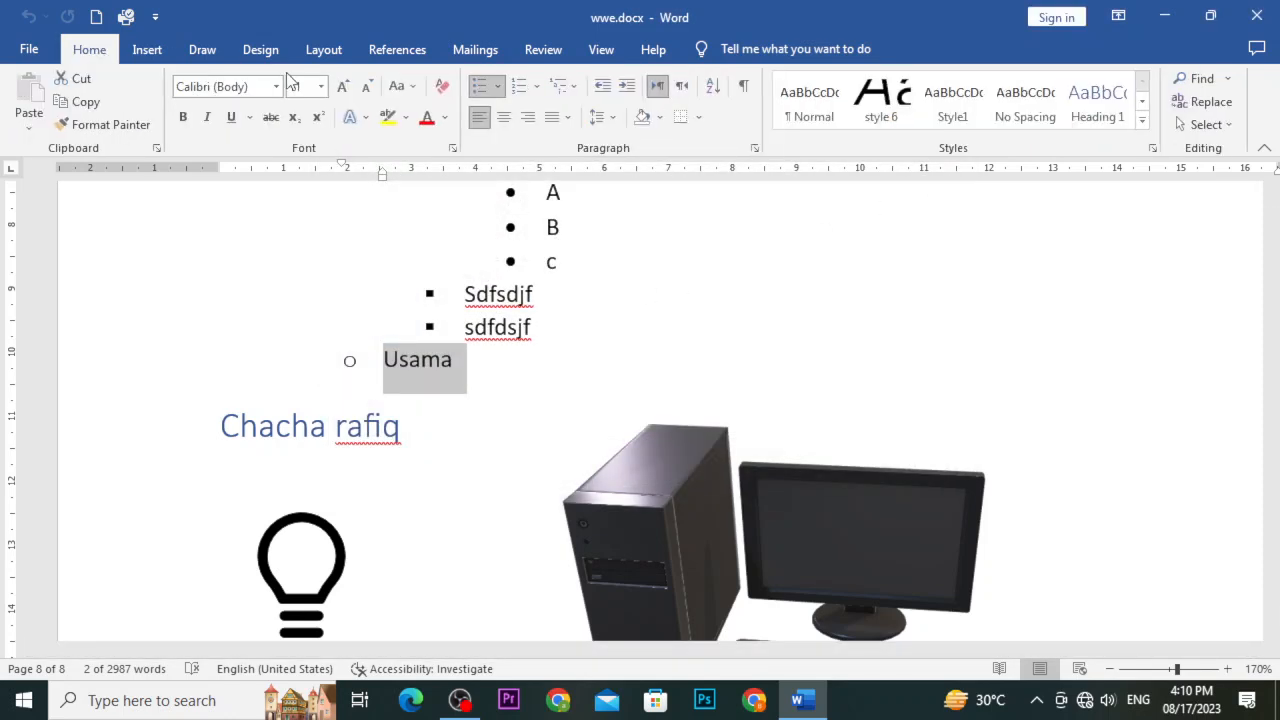
# Apply Heading 2 to the hollow-bullet item and confirm it appears under Place in This Document, then cancel
pyautogui.click(1141, 120)
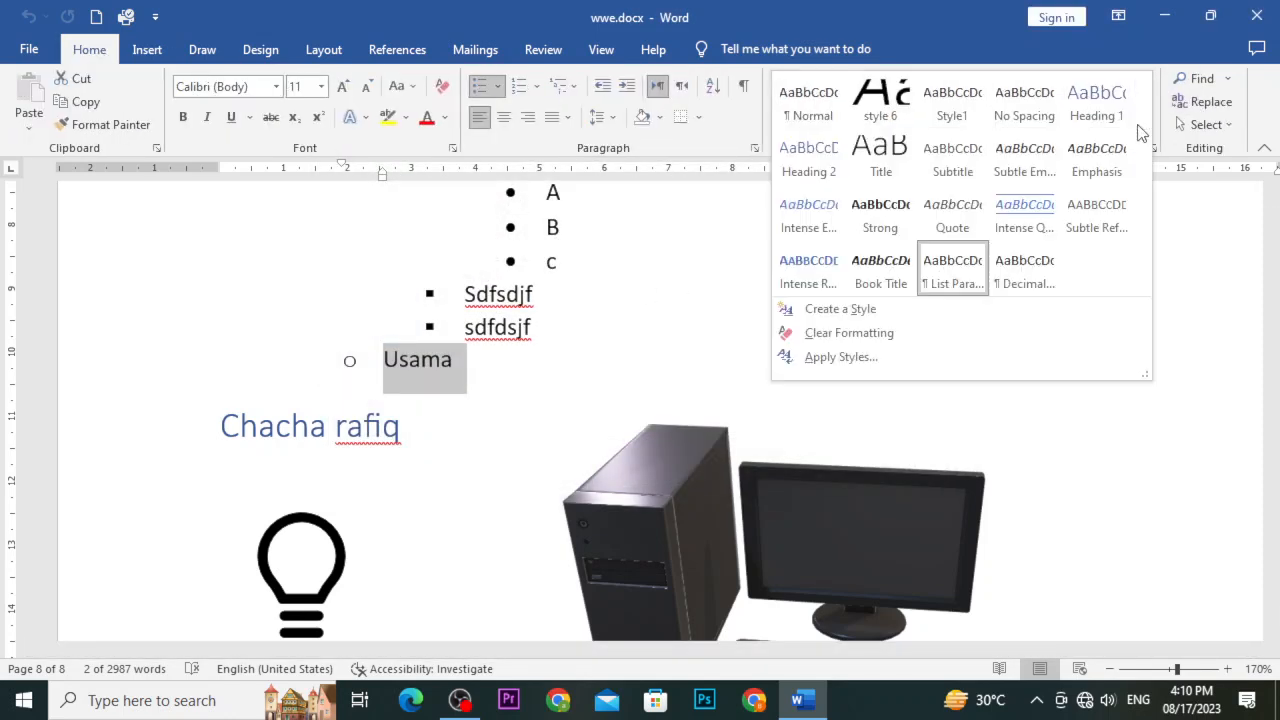
pyautogui.click(818, 163)
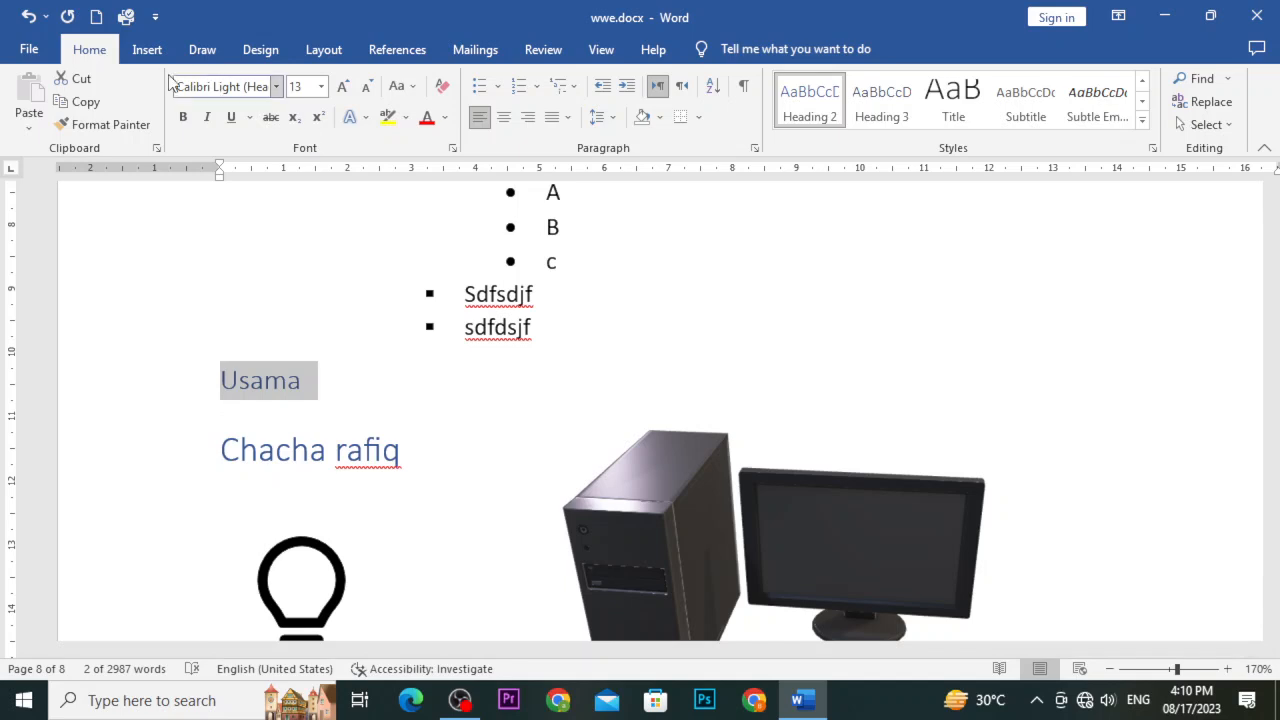
pyautogui.click(147, 50)
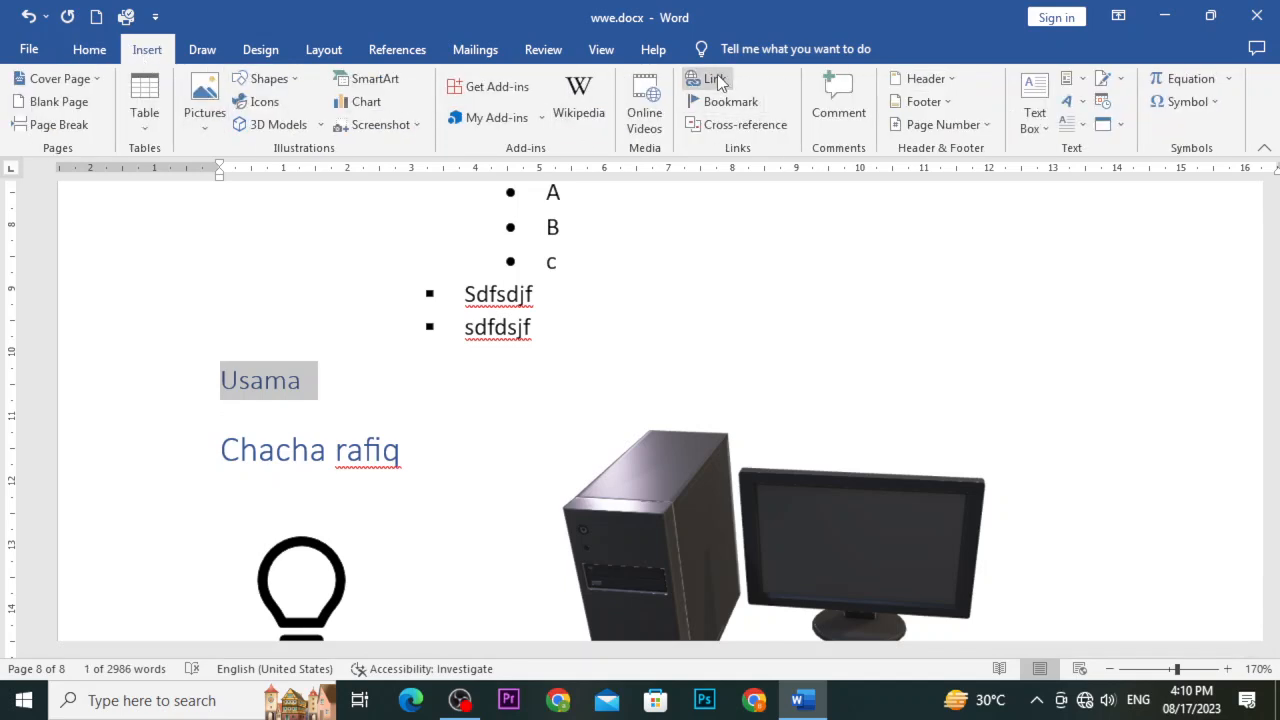
pyautogui.click(718, 84)
pyautogui.click(345, 312)
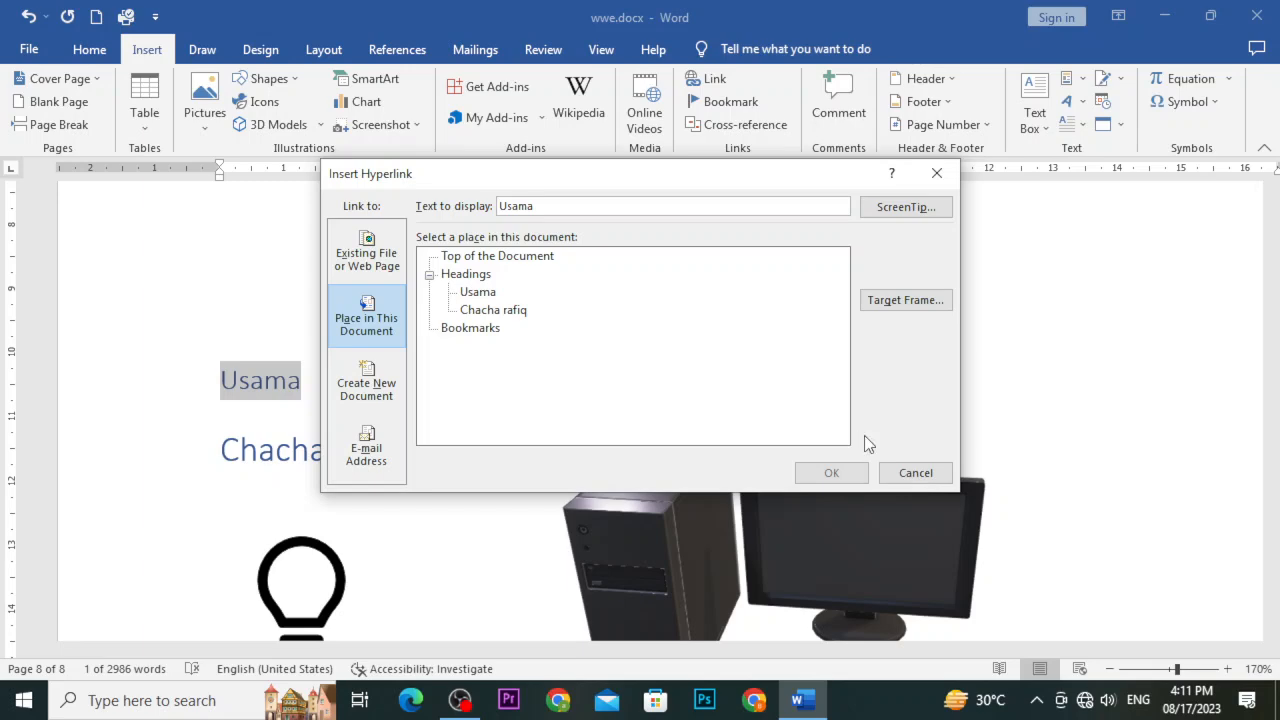
pyautogui.click(903, 472)
# Link the word 'help' to the document's first heading, 'Usama', via Place in This Document
pyautogui.scroll(10, 650, 360)
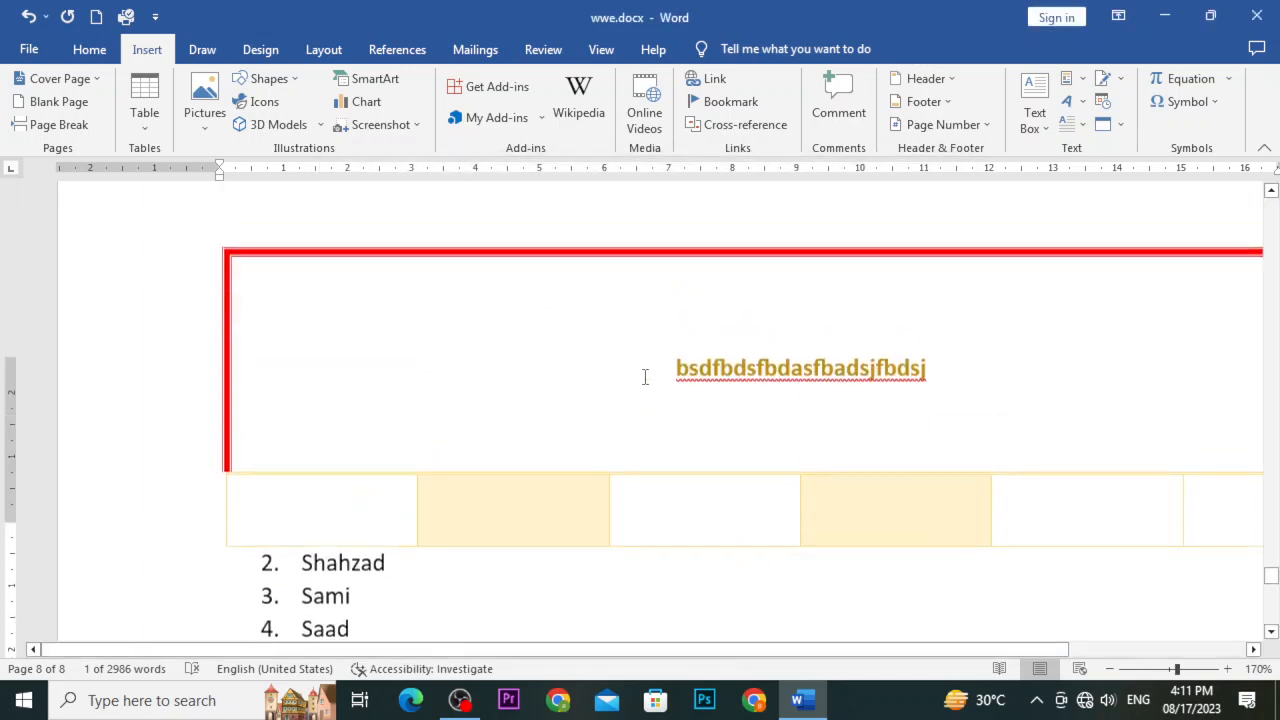
pyautogui.moveTo(1271, 563); pyautogui.dragTo(1271, 392)
pyautogui.moveTo(563, 356); pyautogui.dragTo(606, 353)
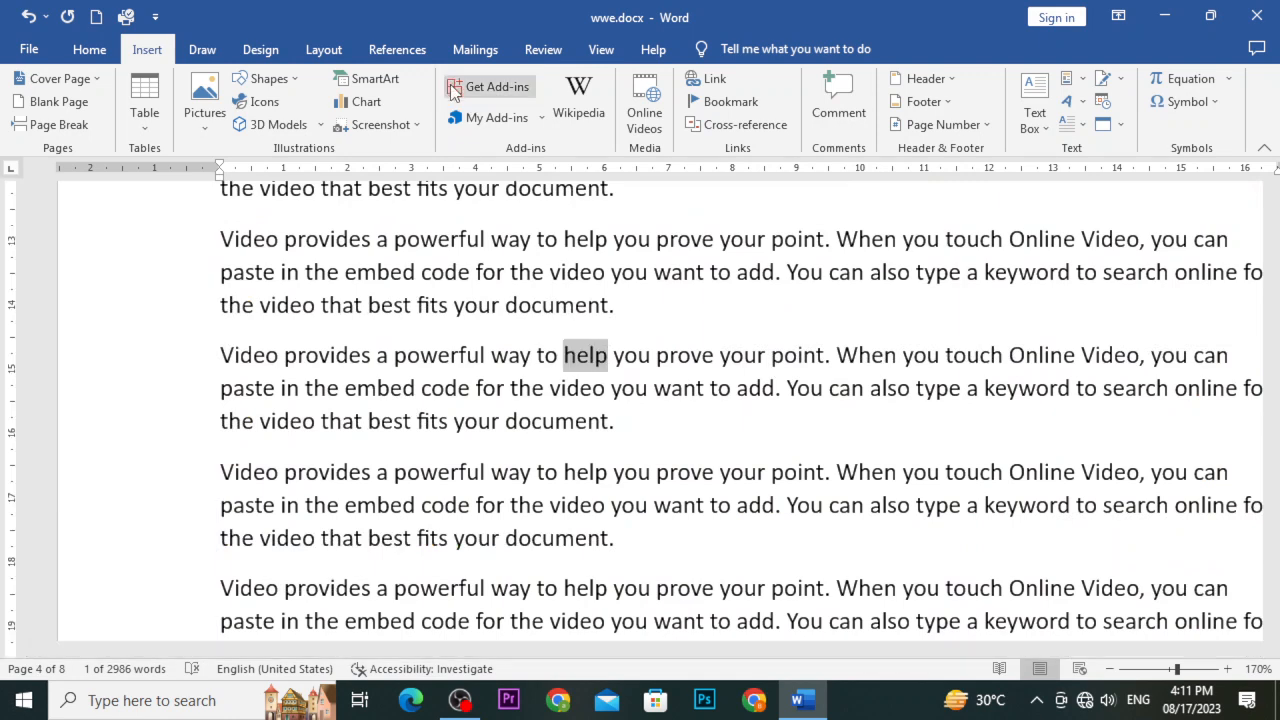
pyautogui.click(690, 77)
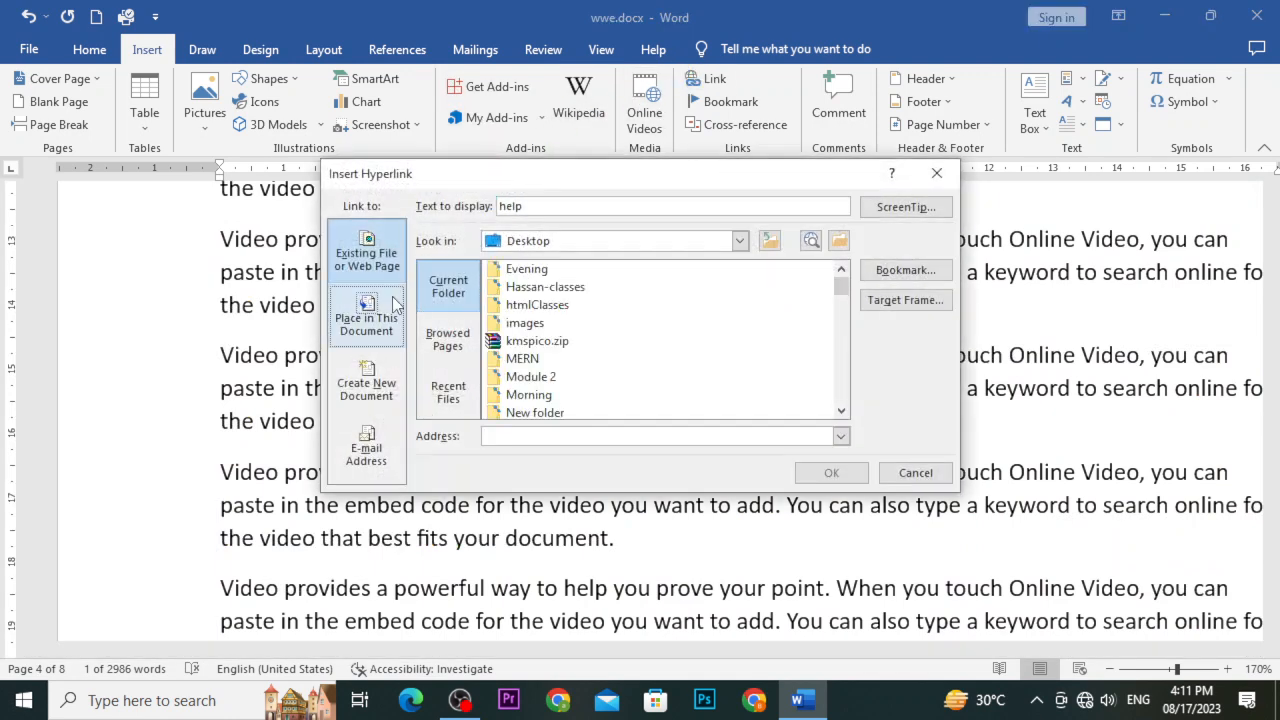
pyautogui.click(380, 345)
pyautogui.click(477, 291)
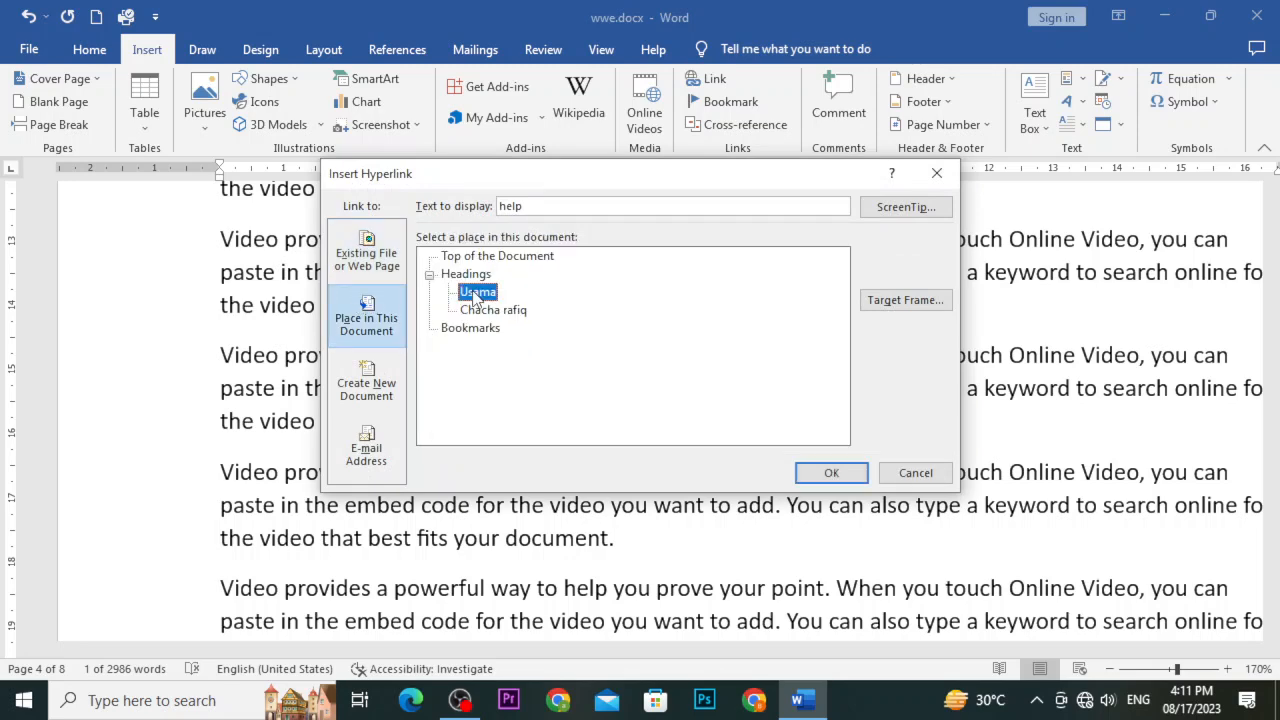
pyautogui.click(828, 474)
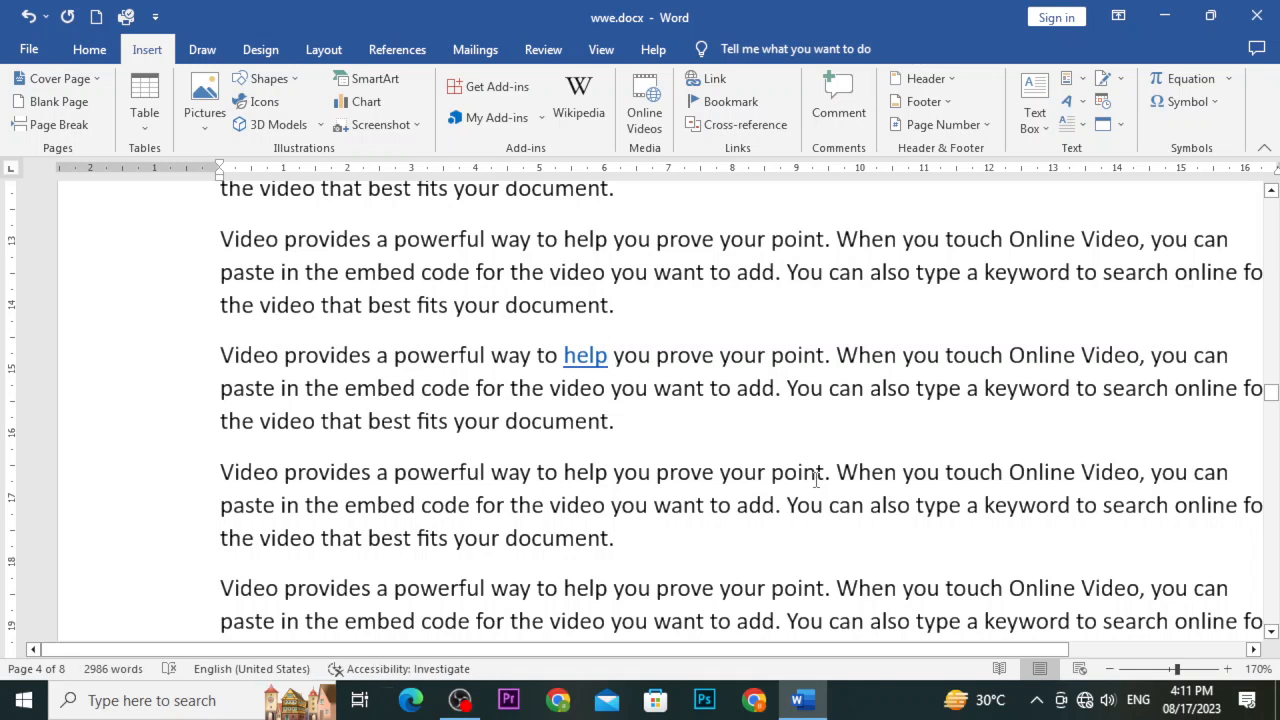
# Ctrl+click the 'help' link to jump to the last page
pyautogui.keyDown('ctrl'); pyautogui.click(588, 360); pyautogui.keyUp('ctrl')
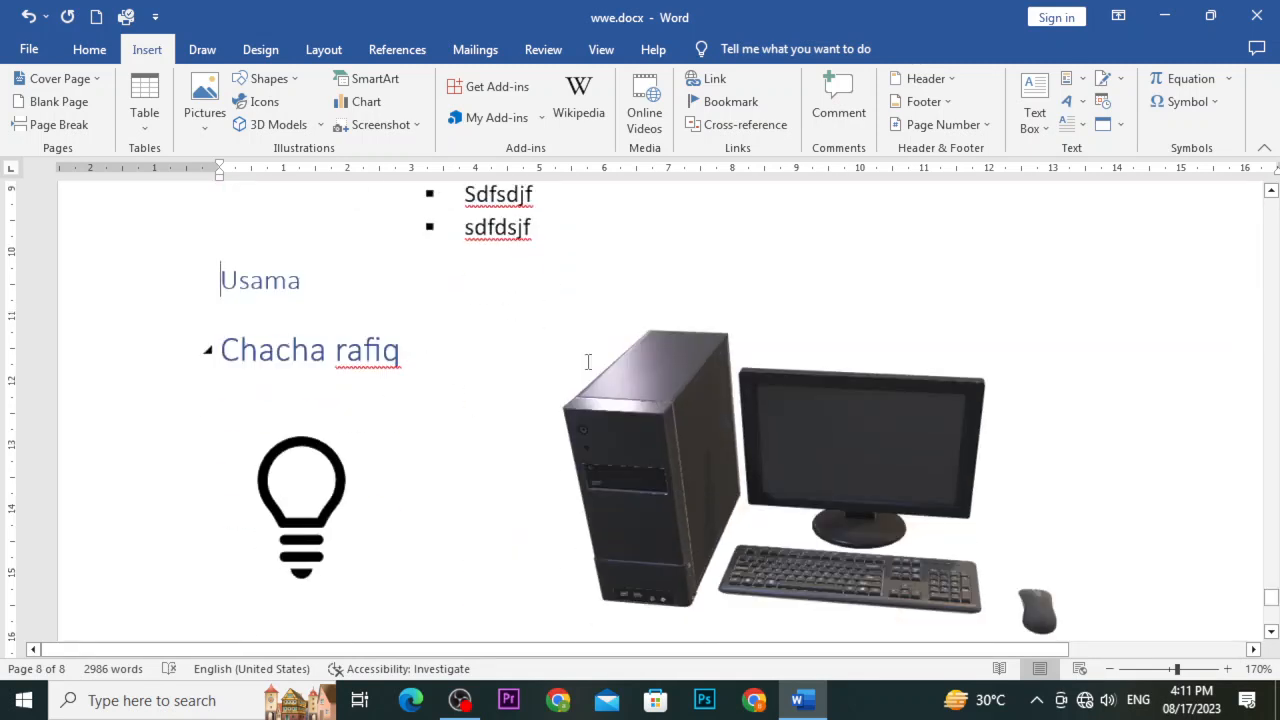
pyautogui.scroll(3, 588, 360)
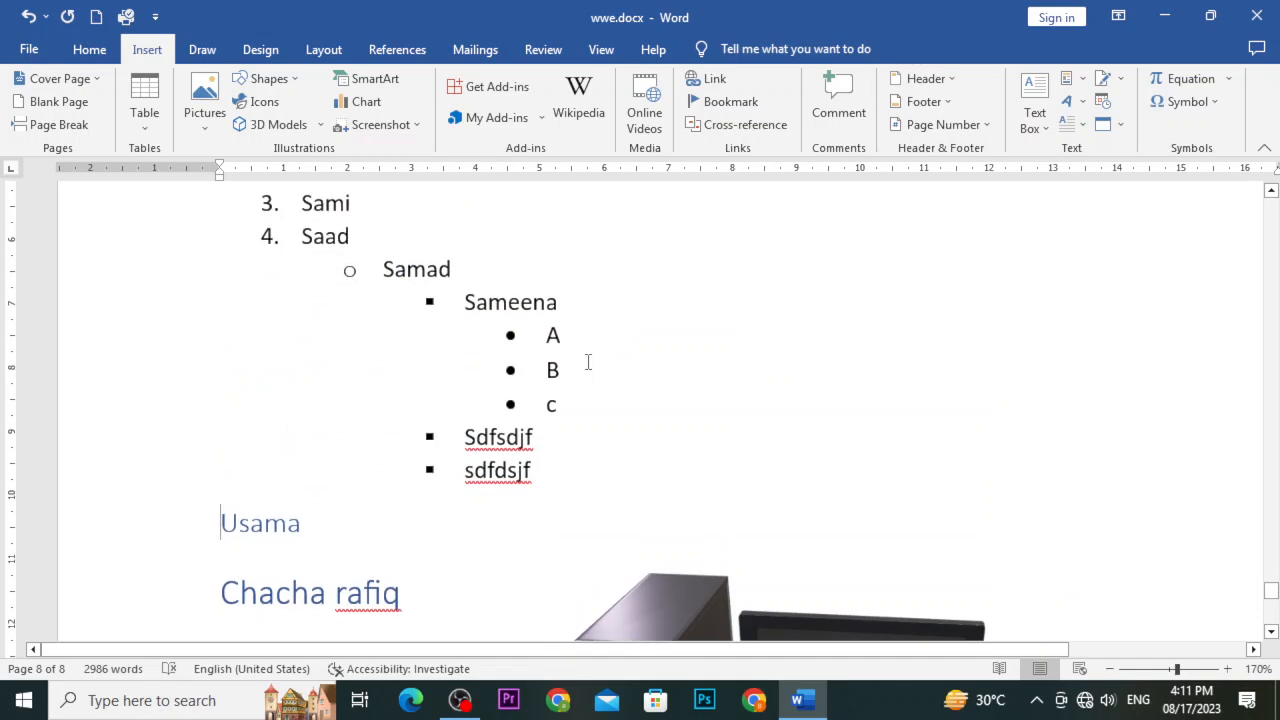
pyautogui.scroll(-1, 588, 362)
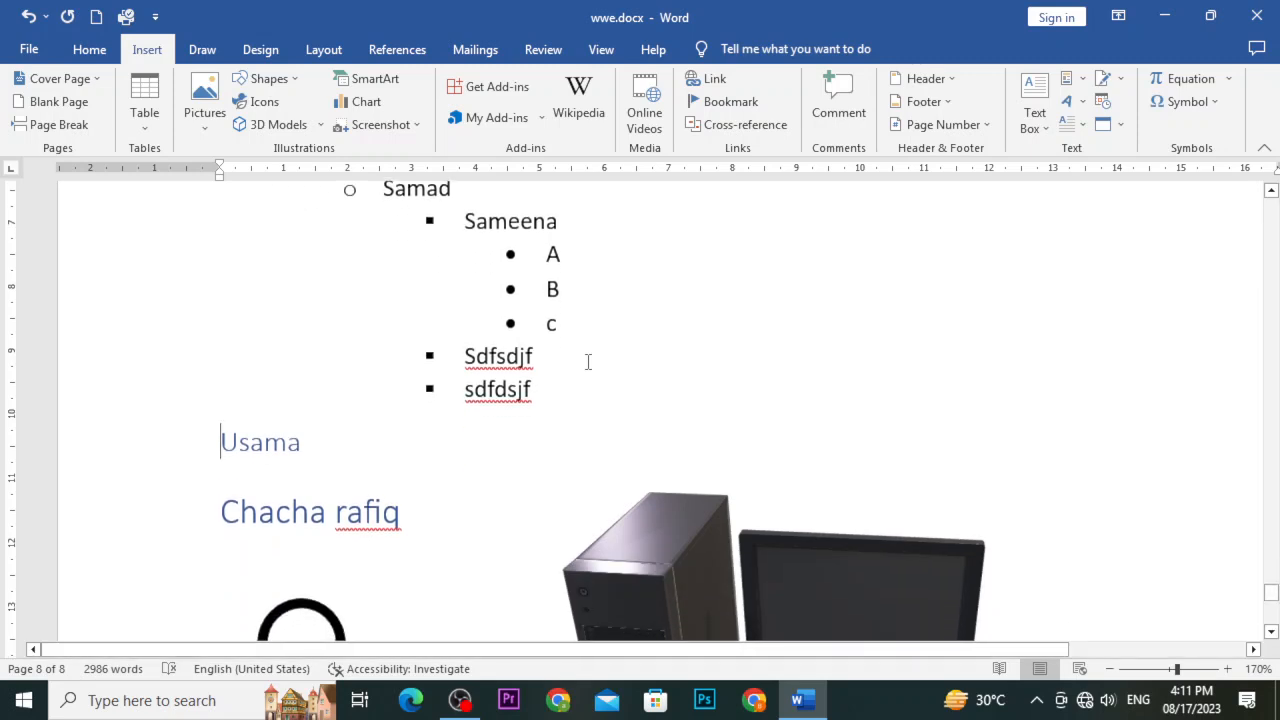
pyautogui.scroll(-2, 588, 362)
pyautogui.scroll(-3, 588, 362)
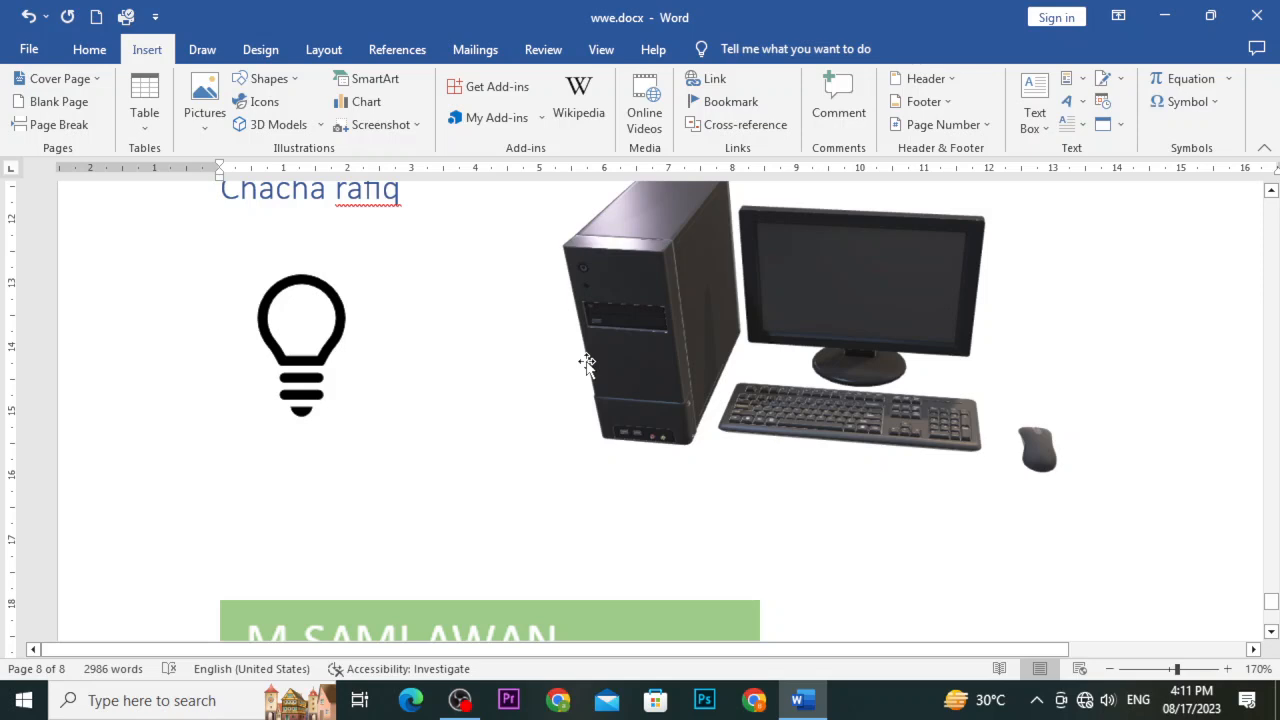
pyautogui.scroll(-1, 588, 362)
pyautogui.scroll(4, 588, 362)
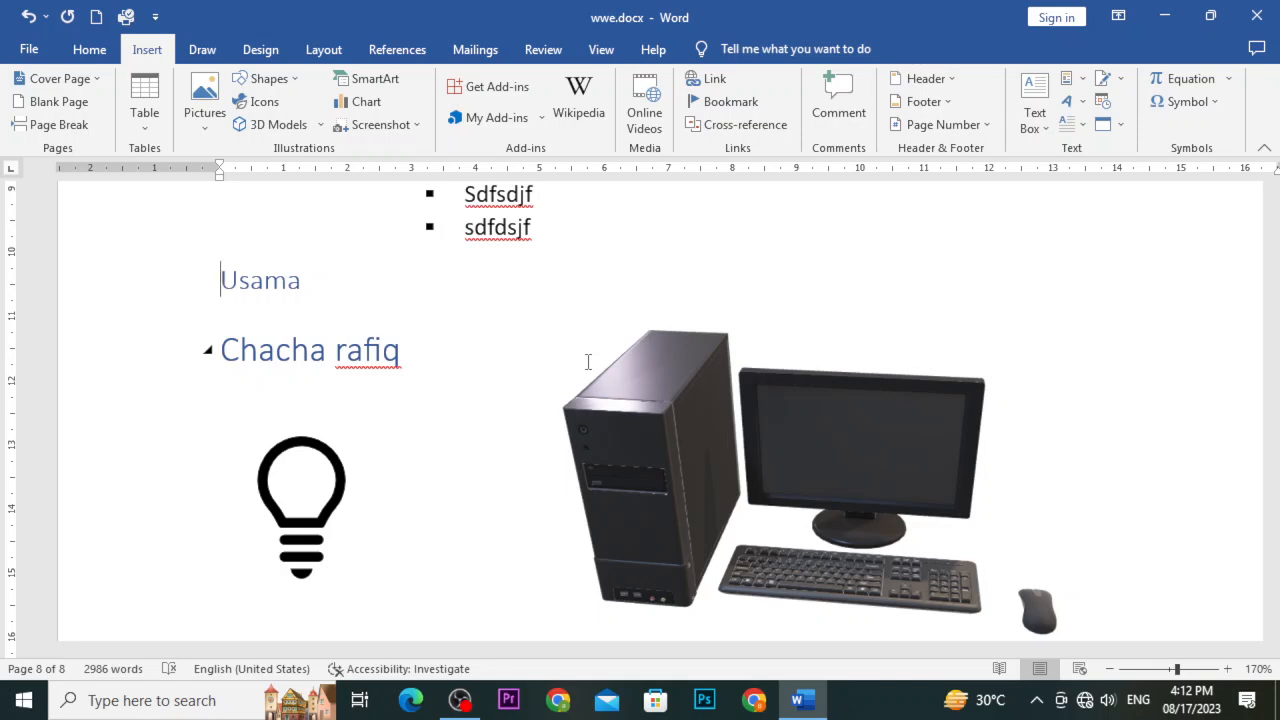
pyautogui.scroll(1, 588, 362)
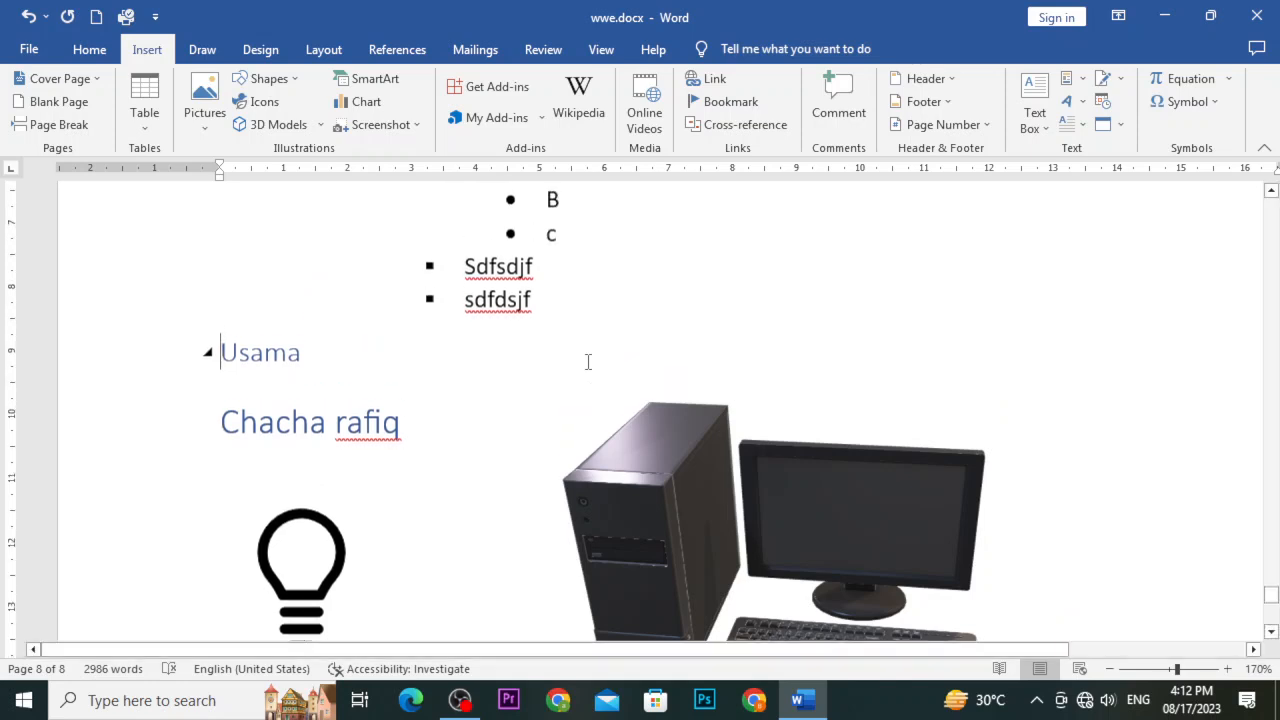
pyautogui.scroll(4, 588, 362)
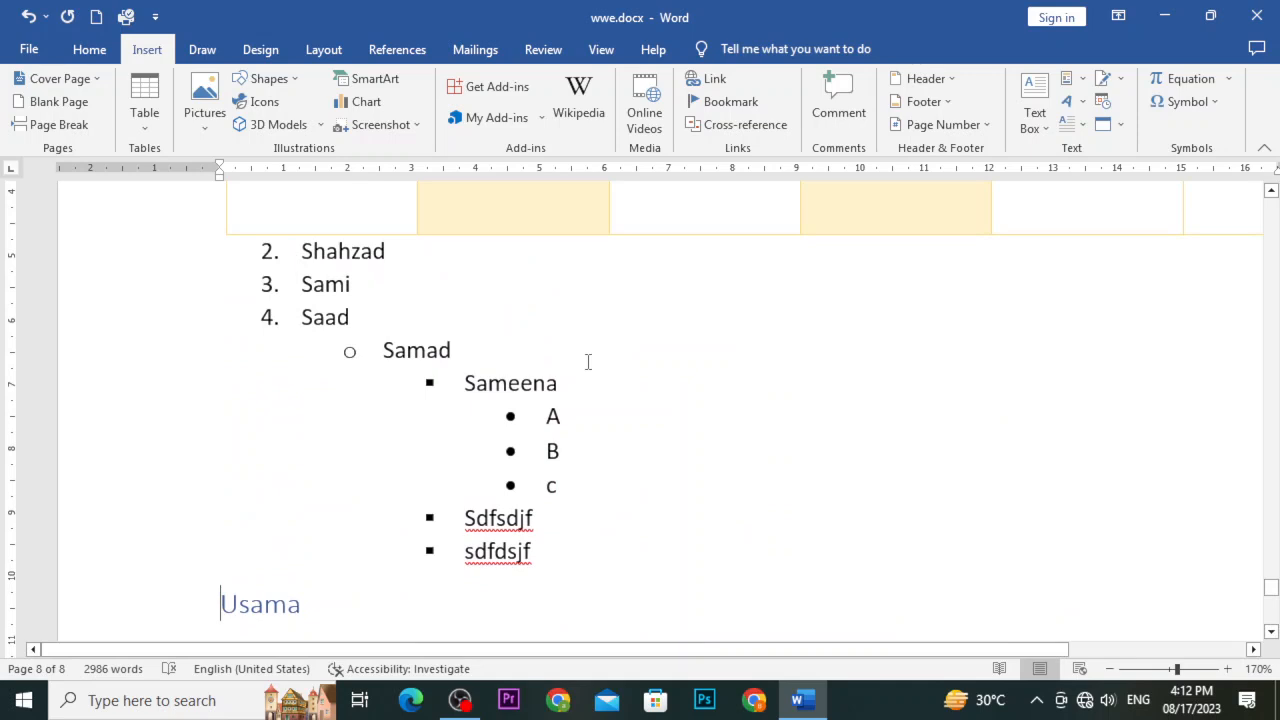
pyautogui.scroll(1, 588, 362)
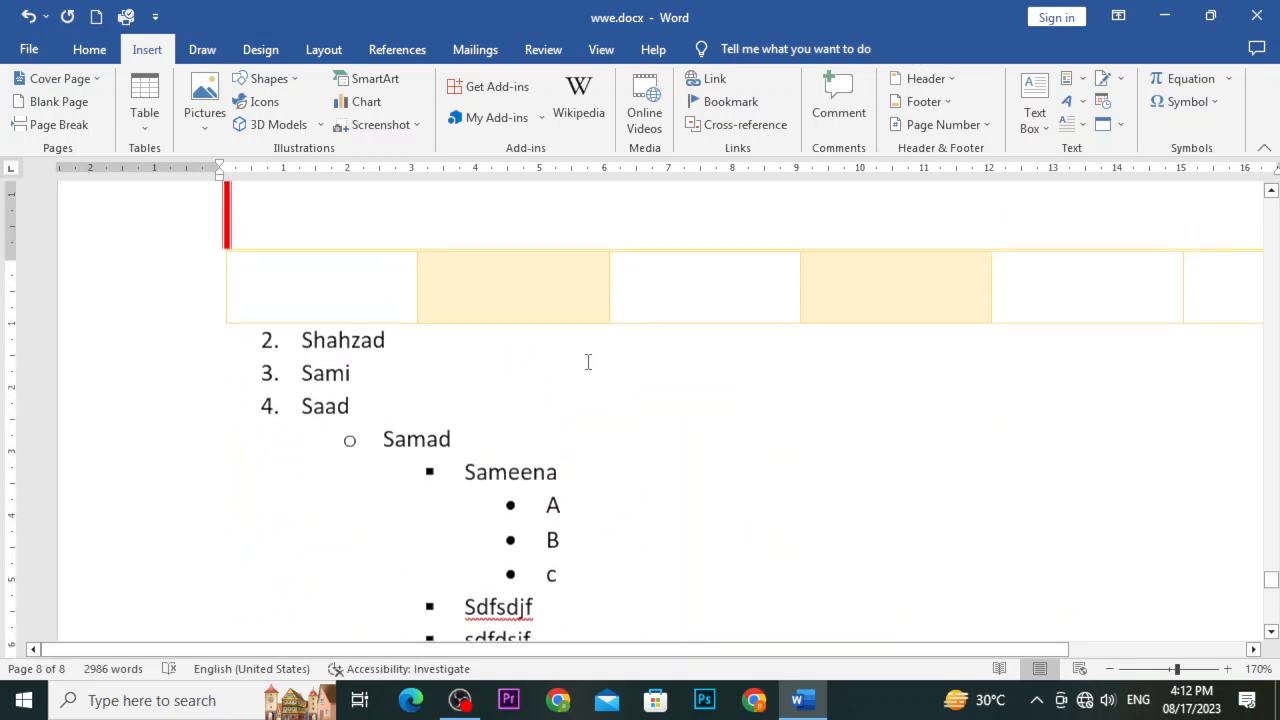
pyautogui.scroll(10, 588, 362)
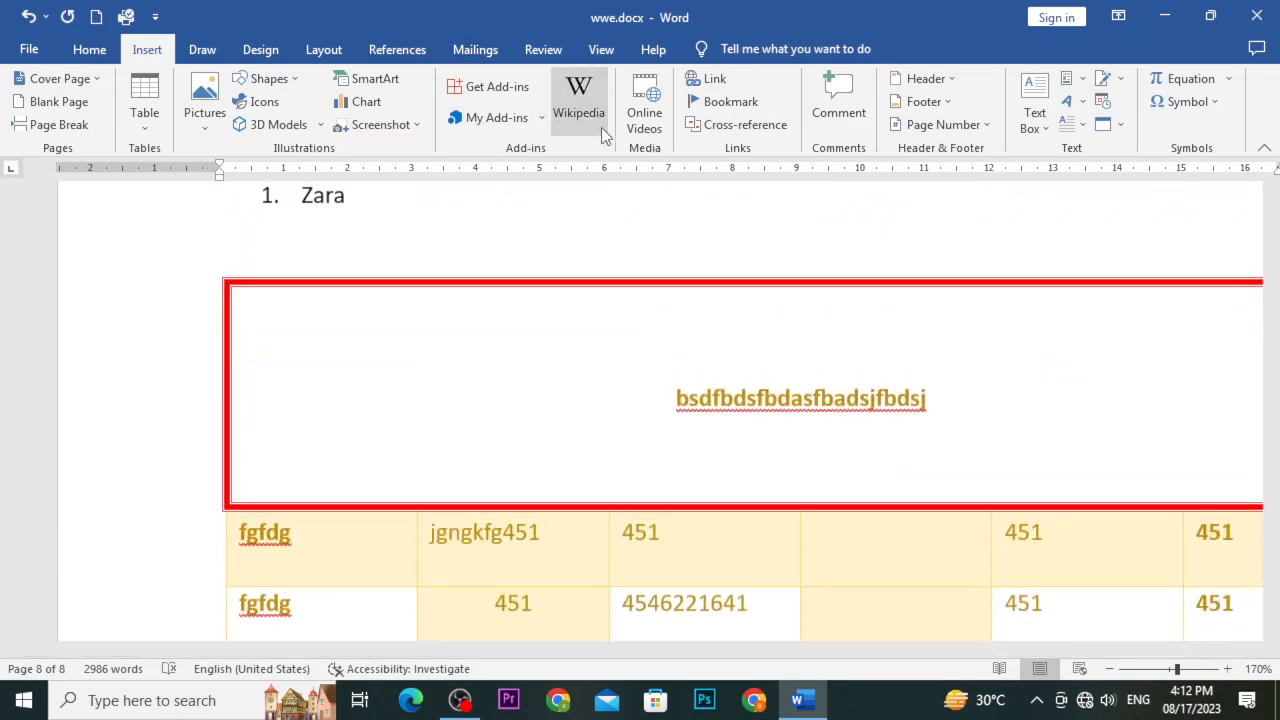
# Cancel the Link dialog, return to page 2, and select the word 'galleries'
pyautogui.click(710, 82)
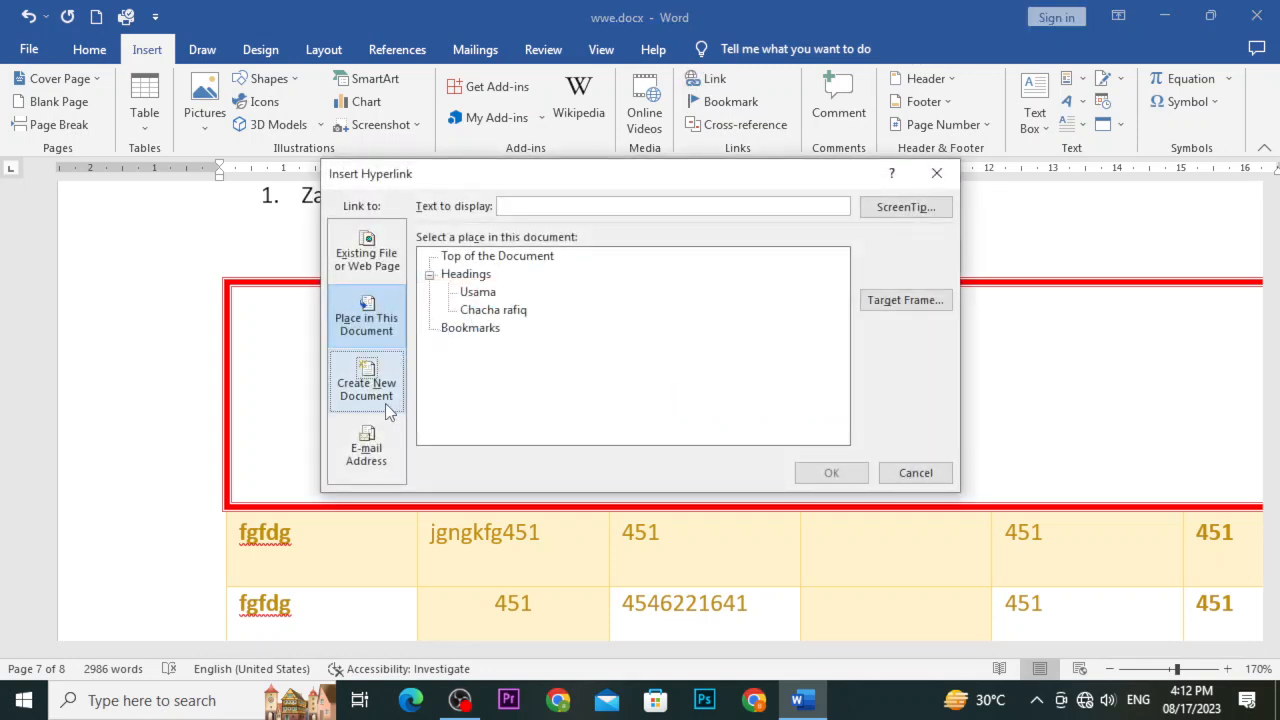
pyautogui.click(937, 176)
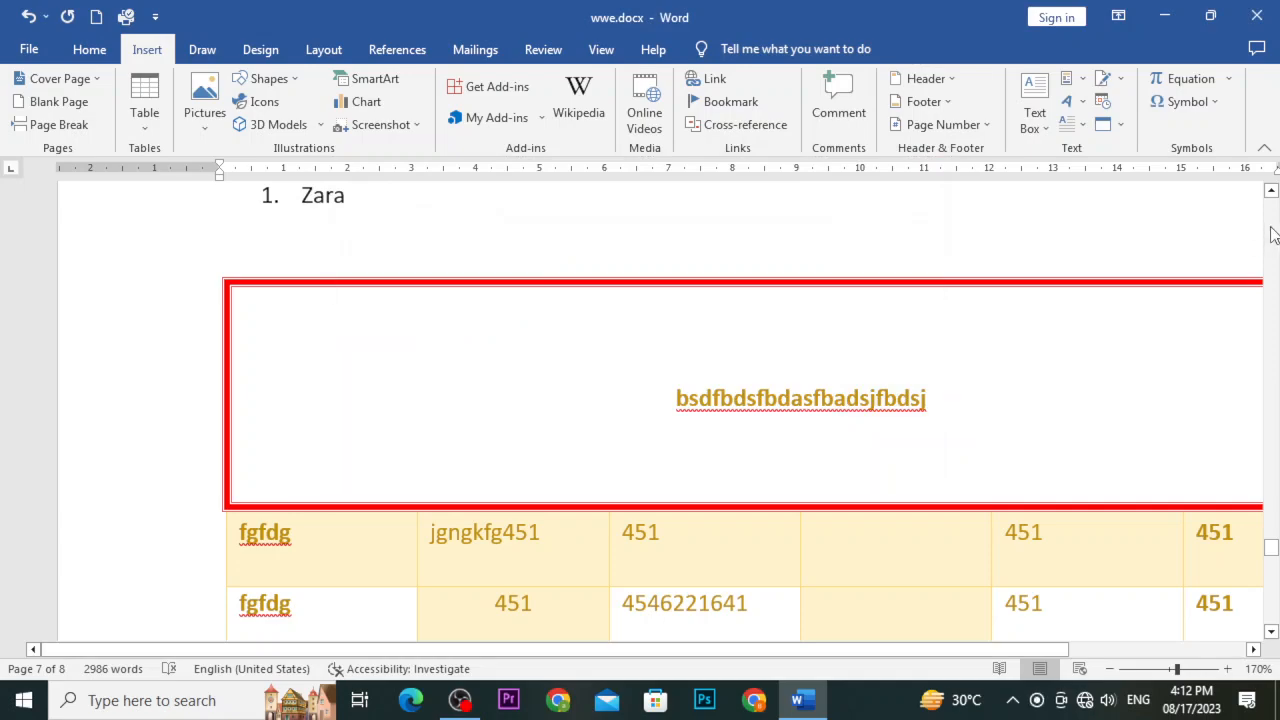
pyautogui.moveTo(1268, 553); pyautogui.dragTo(1270, 207)
pyautogui.scroll(-1, 673, 505)
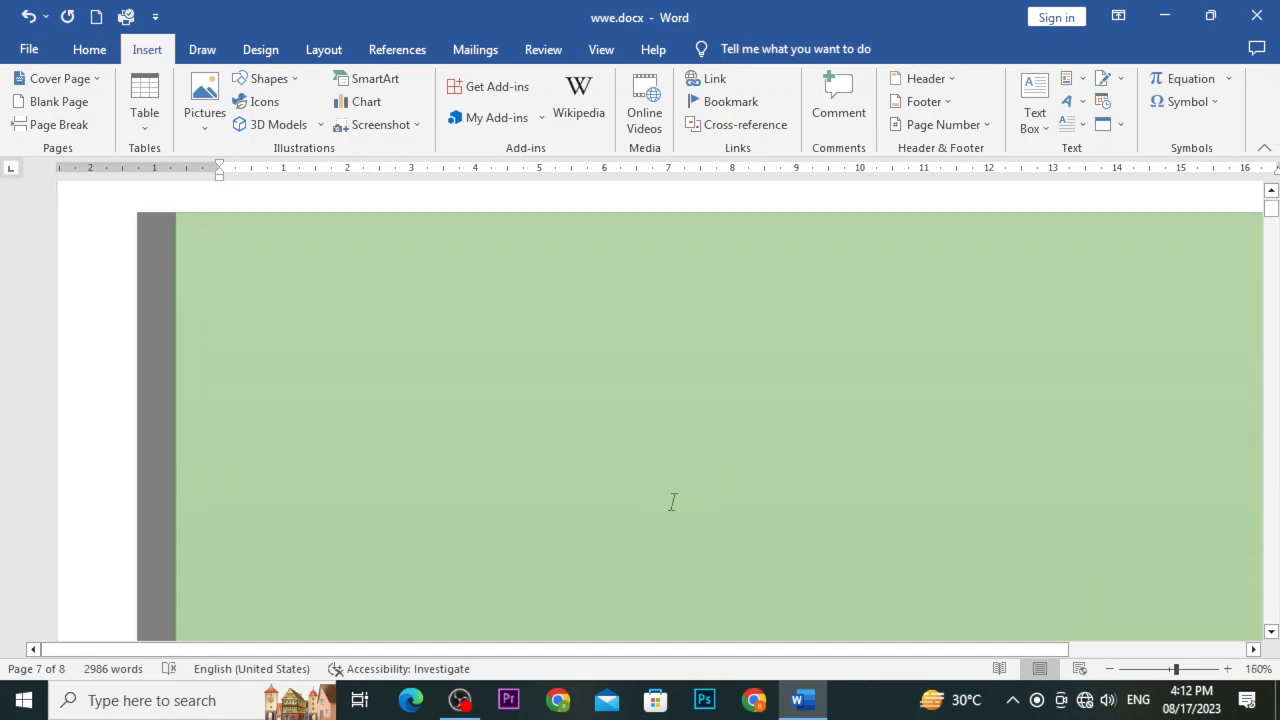
pyautogui.keyDown('ctrl'); pyautogui.scroll(-8, 673, 505); pyautogui.keyUp('ctrl')
pyautogui.scroll(-5, 673, 497)
pyautogui.scroll(8, 523, 454)
pyautogui.scroll(-8, 466, 418)
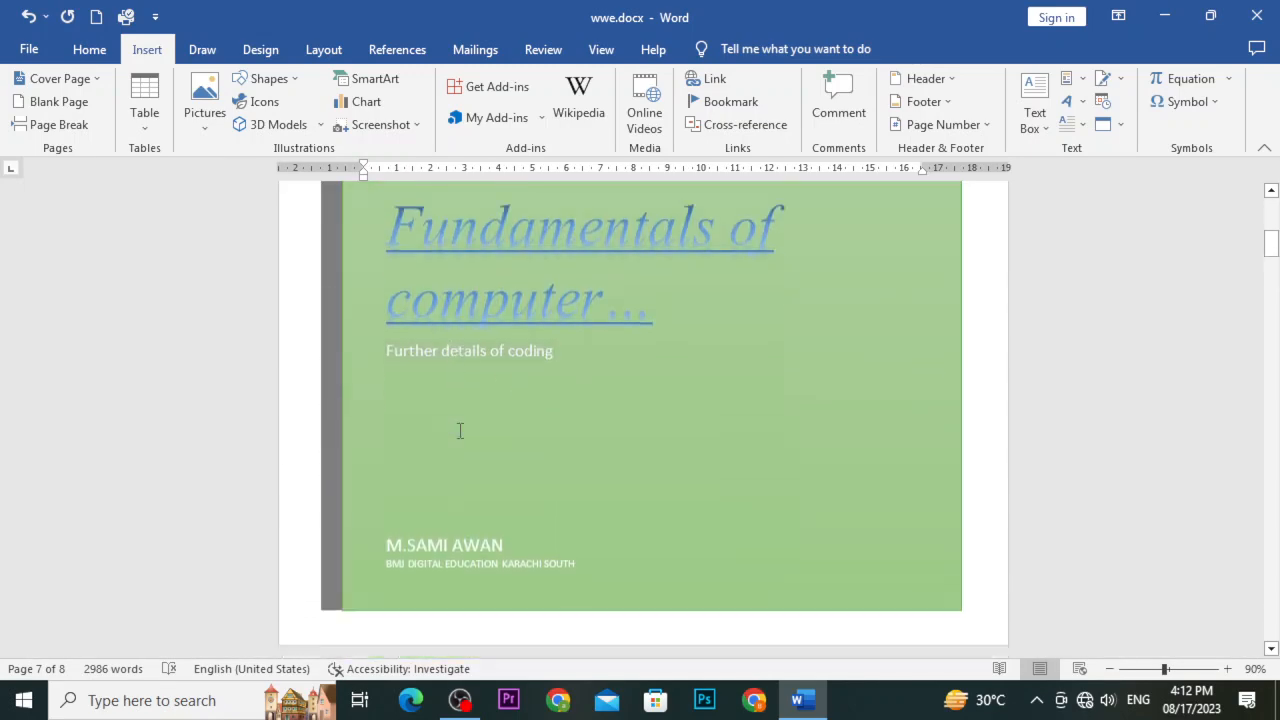
pyautogui.scroll(-2, 503, 482)
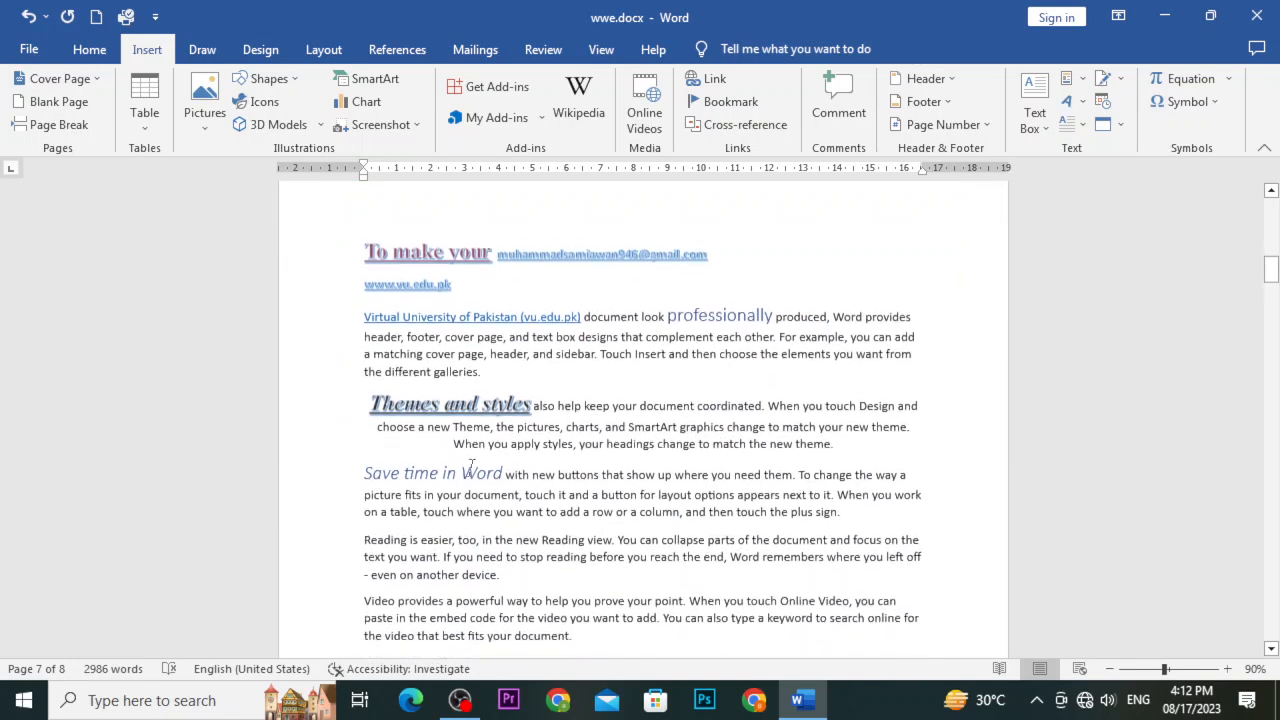
pyautogui.doubleClick(451, 368)
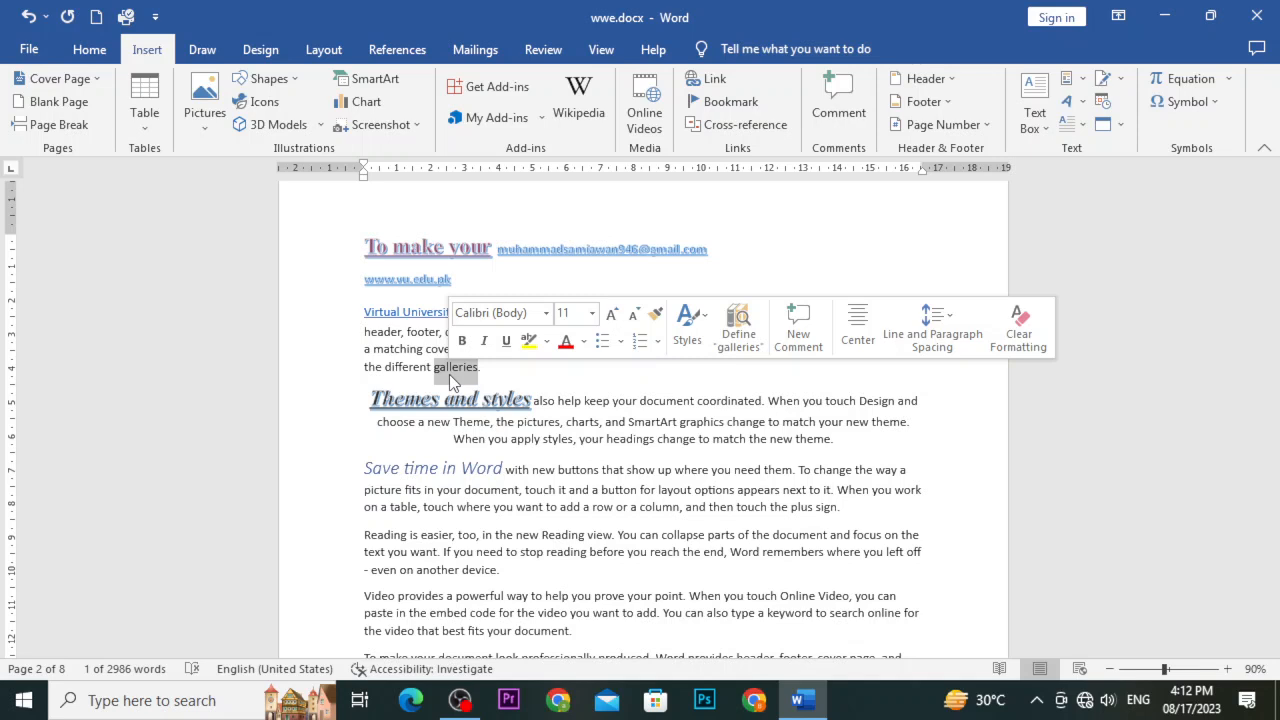
# Point the 'galleries' link to a new document named sami007, keeping 'Edit the new document now'
pyautogui.click(729, 86)
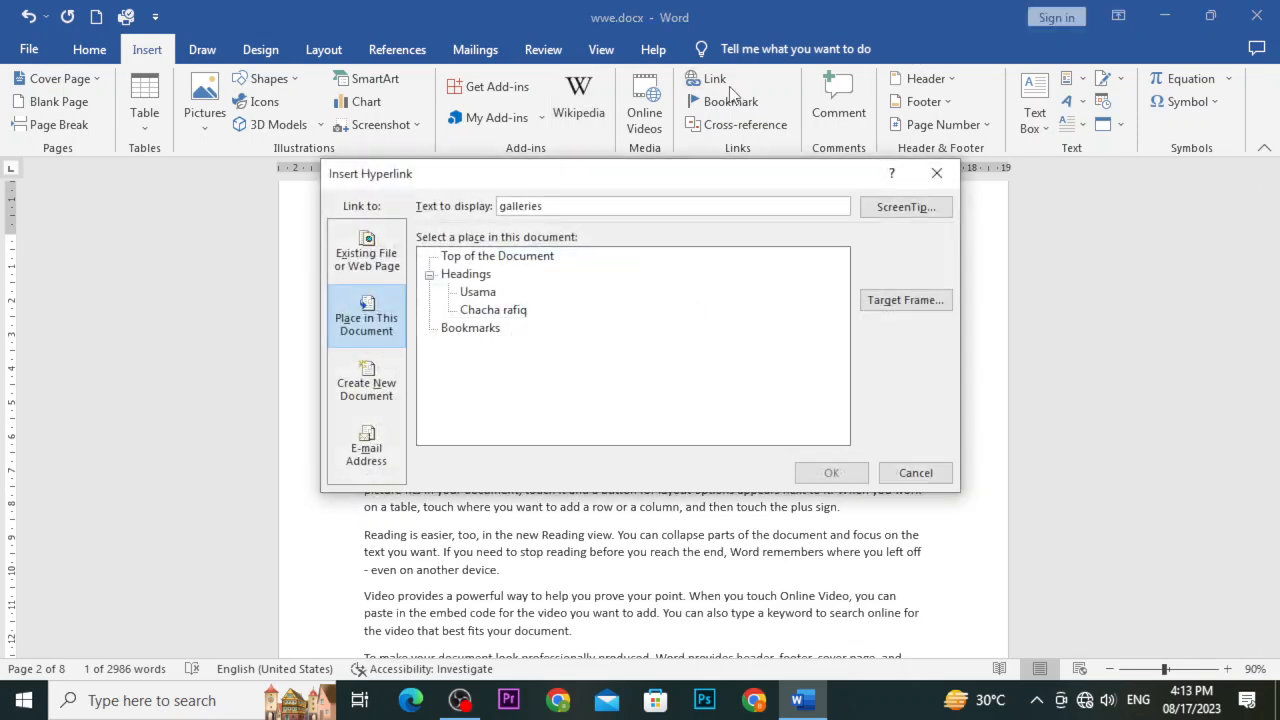
pyautogui.click(357, 398)
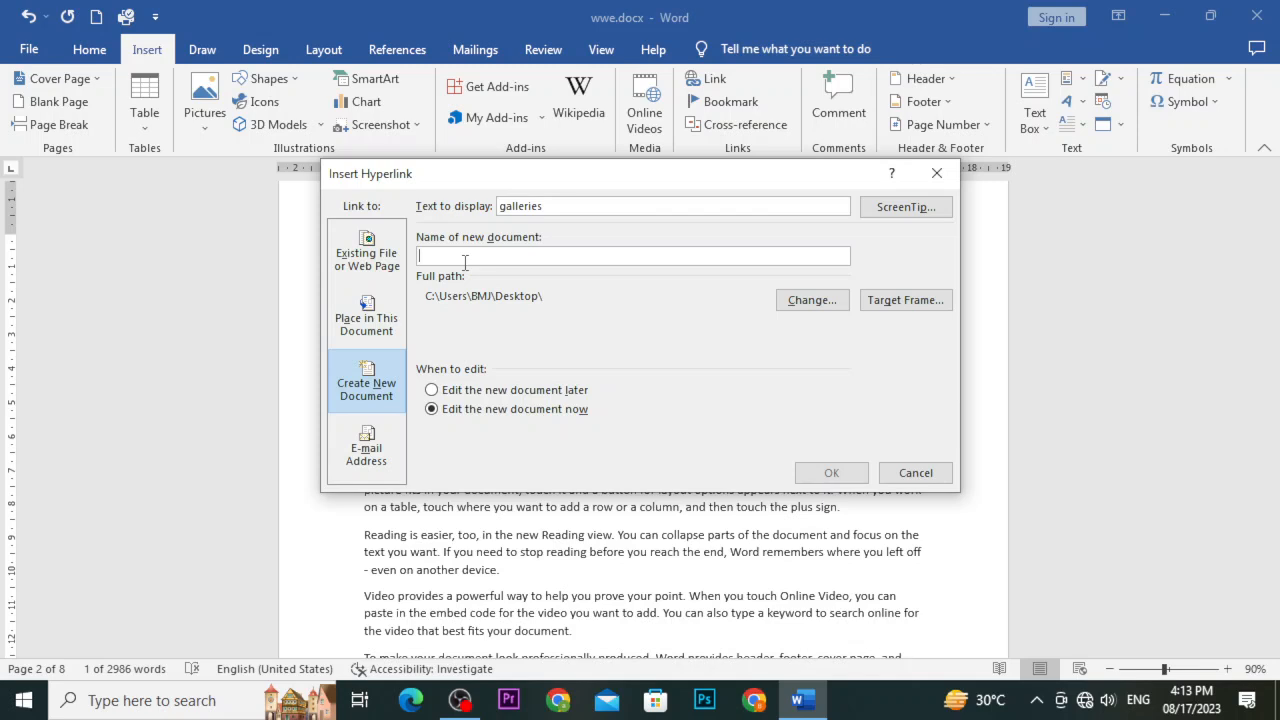
pyautogui.write('sami007')
pyautogui.click(538, 413)
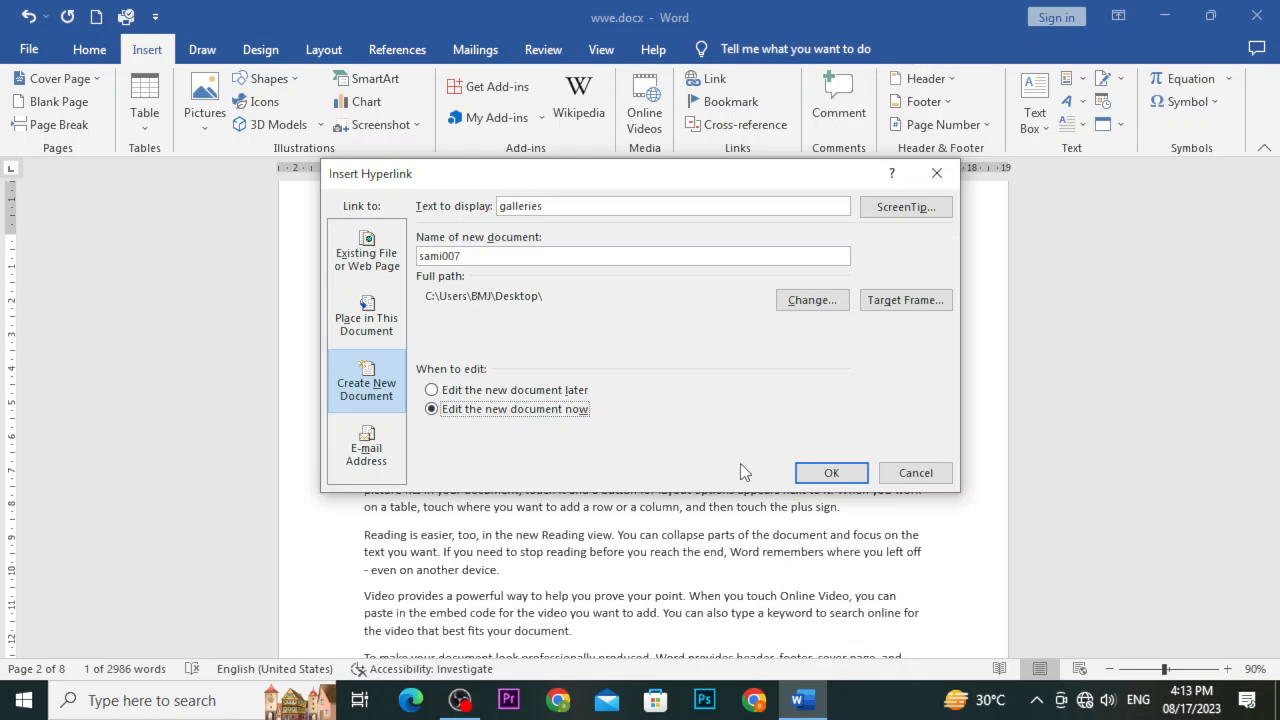
# Create the link, type 'Sami007' into the new document, save it and close it
pyautogui.click(818, 478)
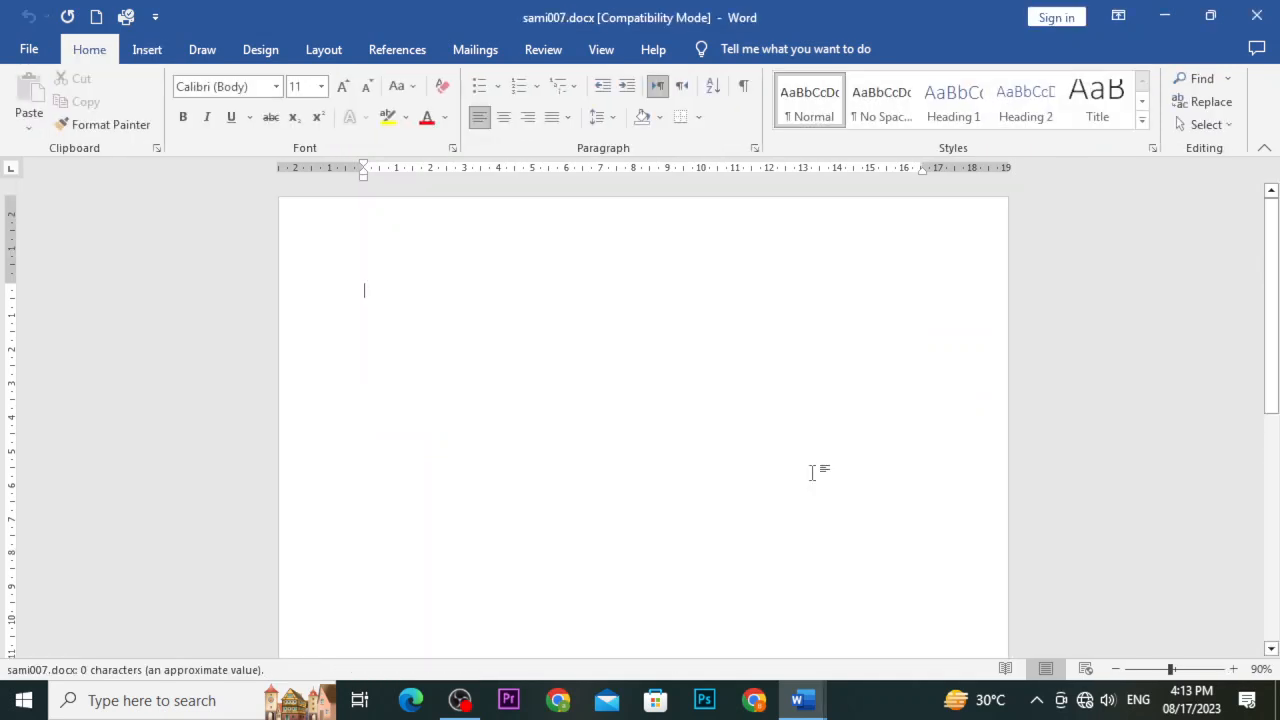
pyautogui.write('sami')
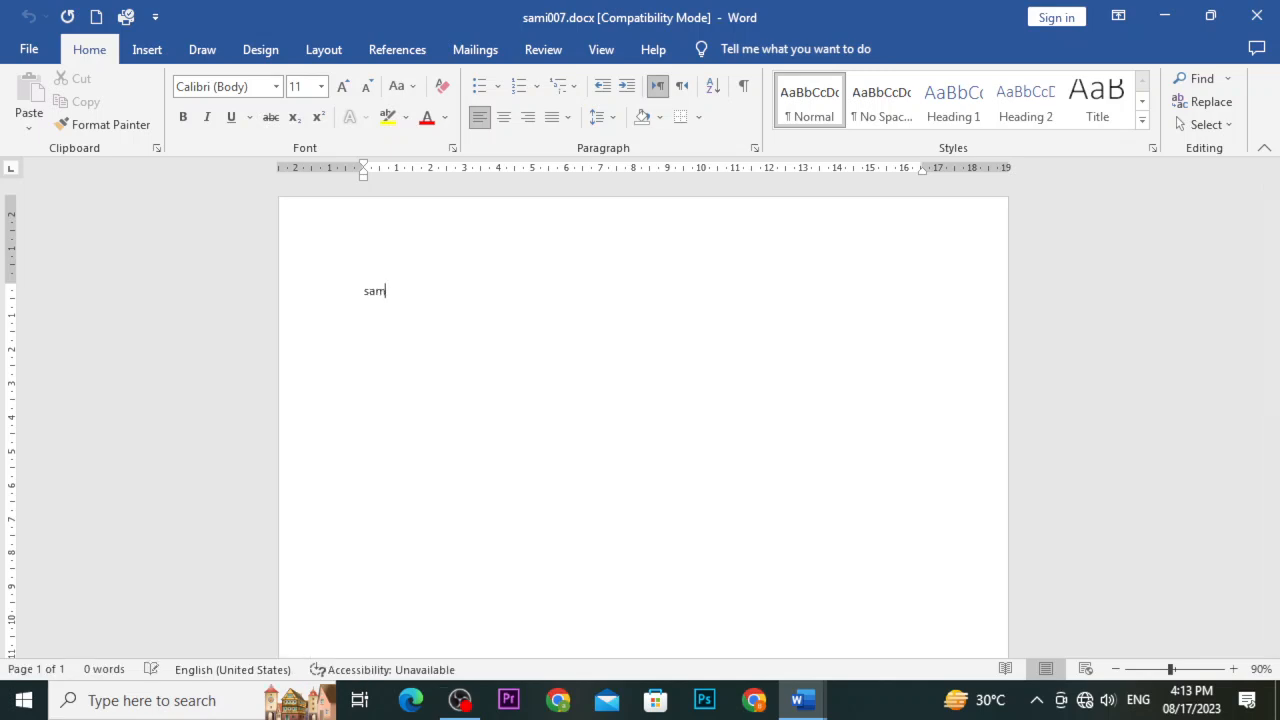
pyautogui.write('007')
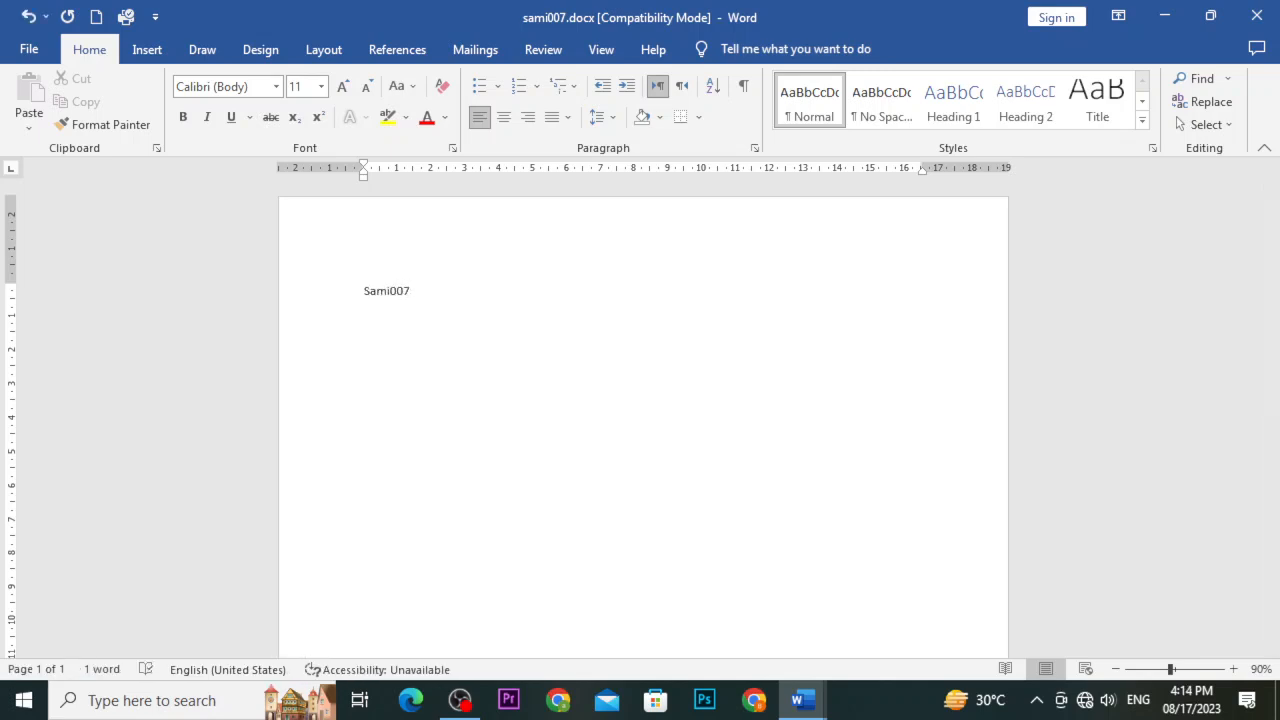
pyautogui.hotkey('ctrl', 's')
pyautogui.click(1257, 15)
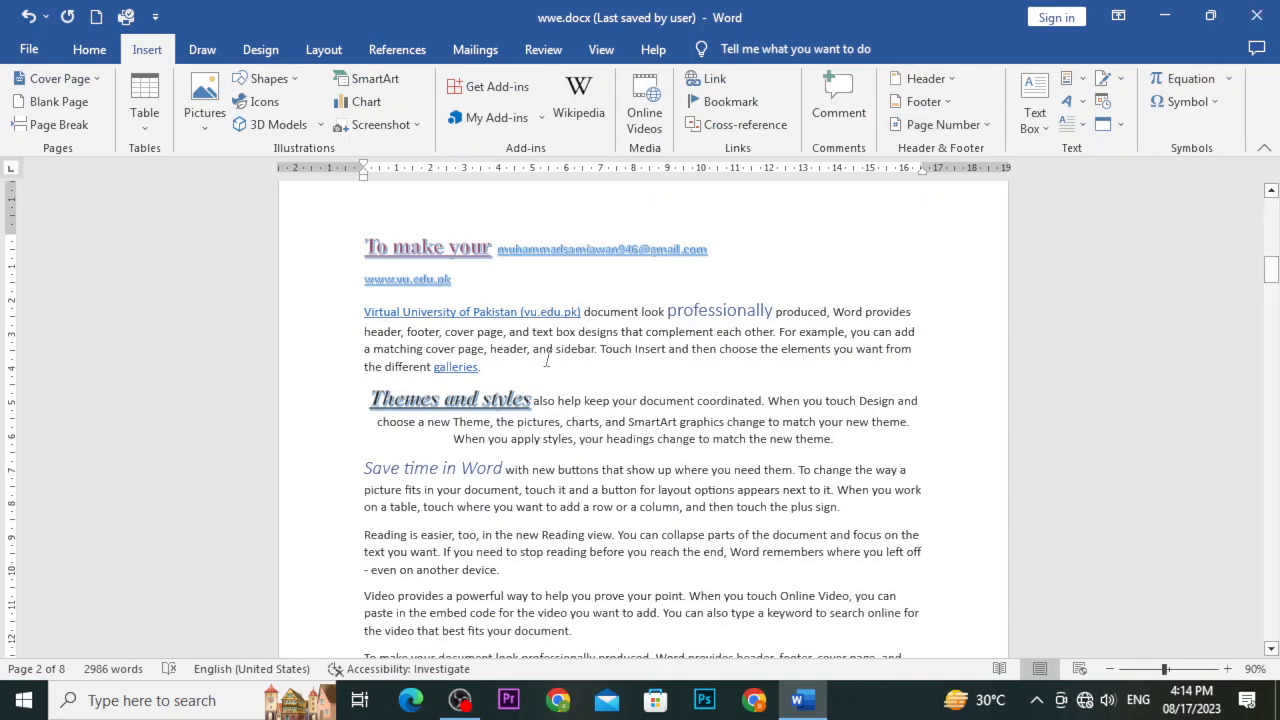
# Follow the 'galleries' link to sami007.docx, close it, then minimize wwe.docx
pyautogui.moveTo(460, 372)
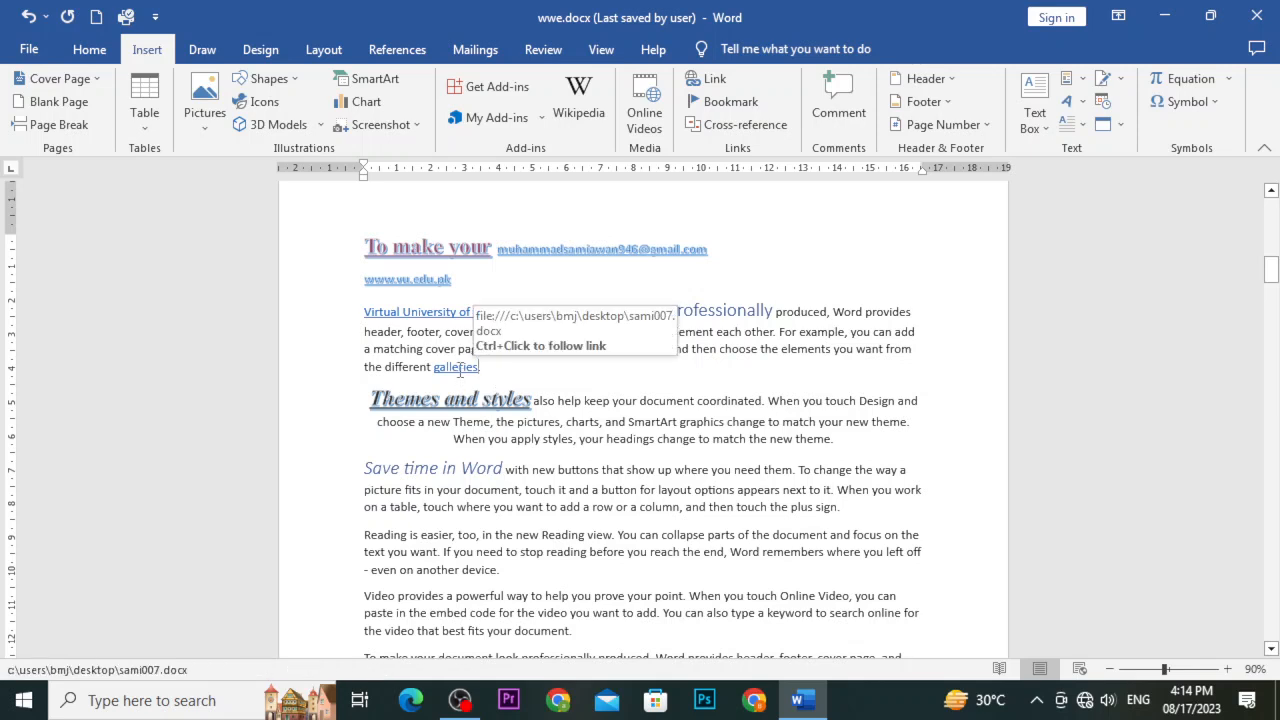
pyautogui.keyDown('ctrl'); pyautogui.click(457, 368); pyautogui.keyUp('ctrl')
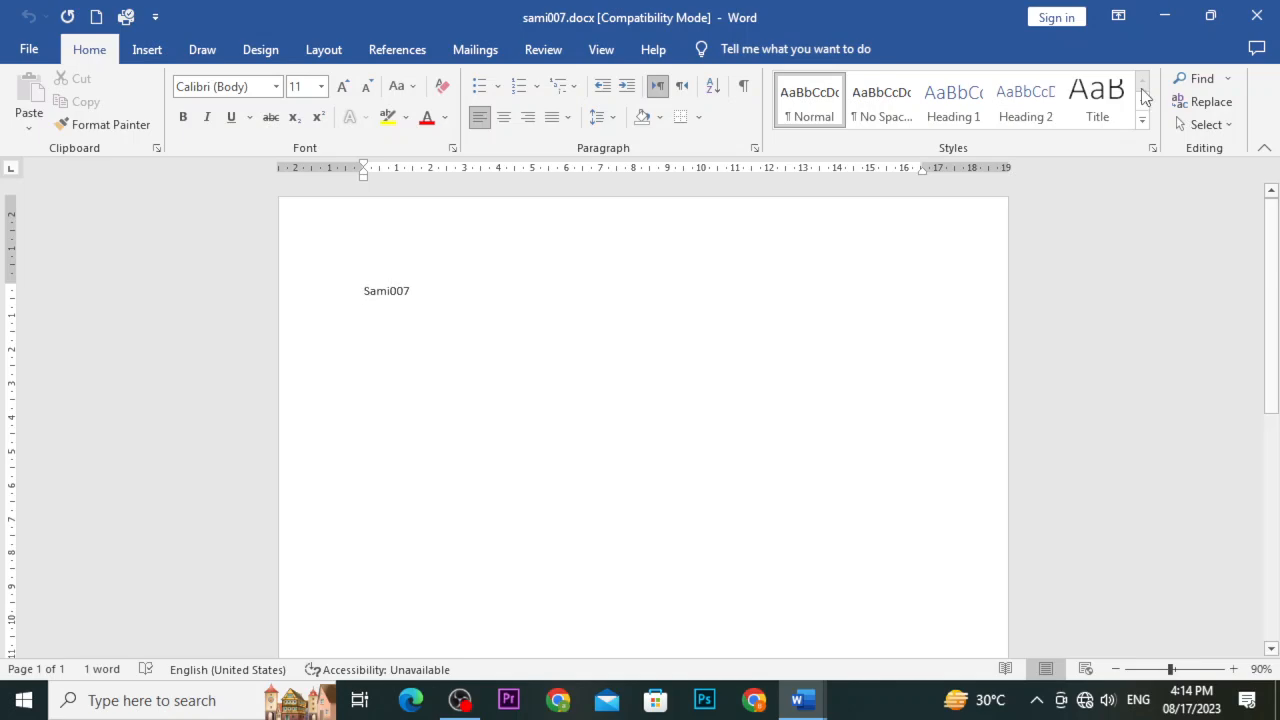
pyautogui.click(1262, 14)
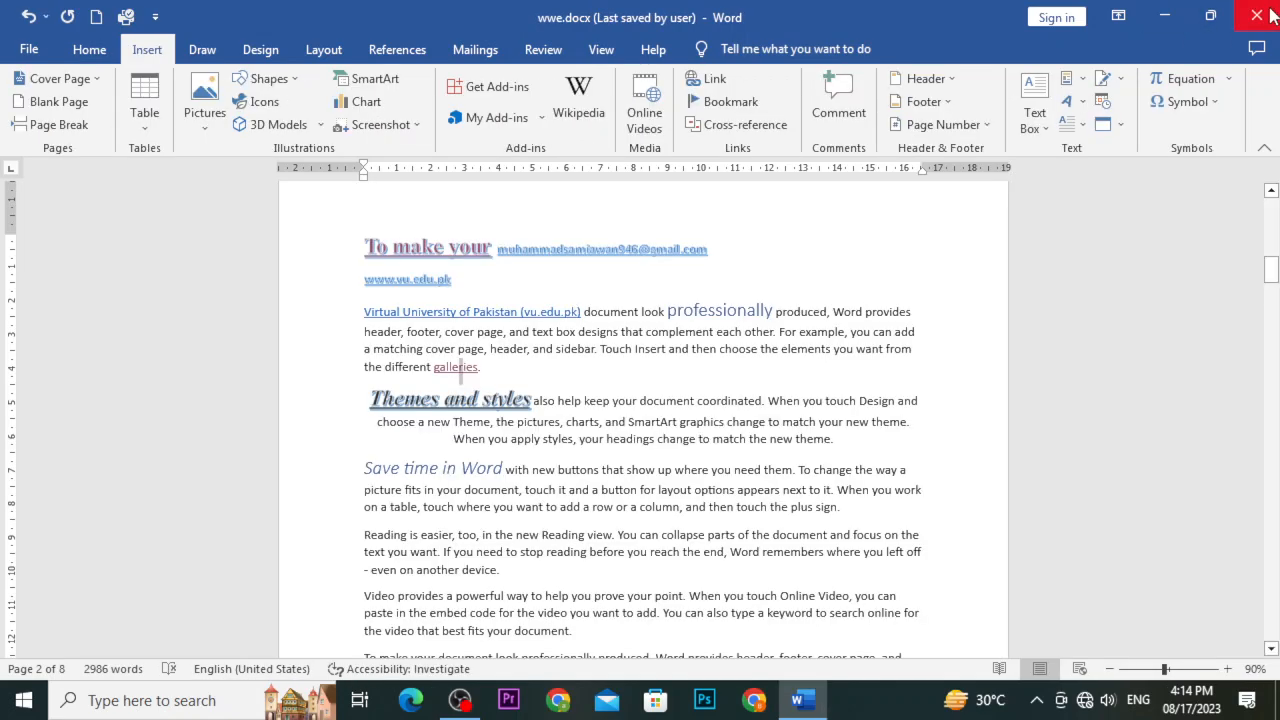
pyautogui.click(1168, 17)
# Delete sami007.docx from the desktop, refresh it, and reopen wwe.docx
pyautogui.click(812, 384)
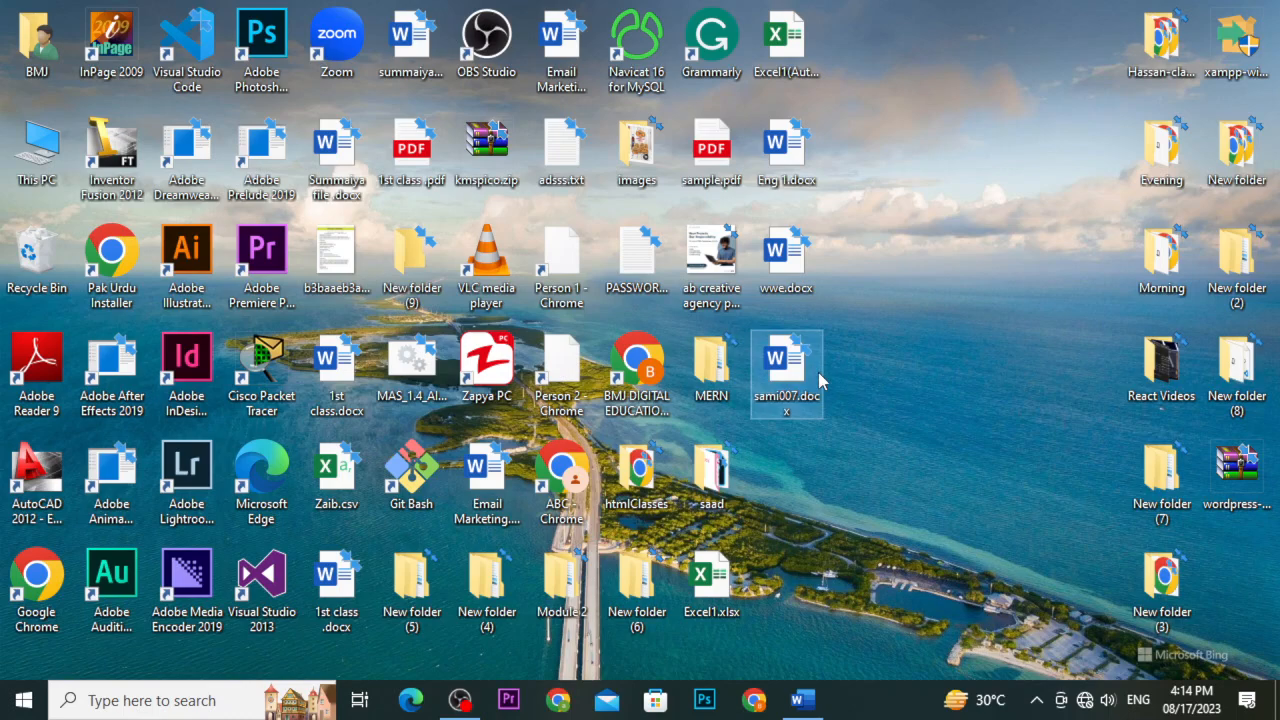
pyautogui.press('Delete')
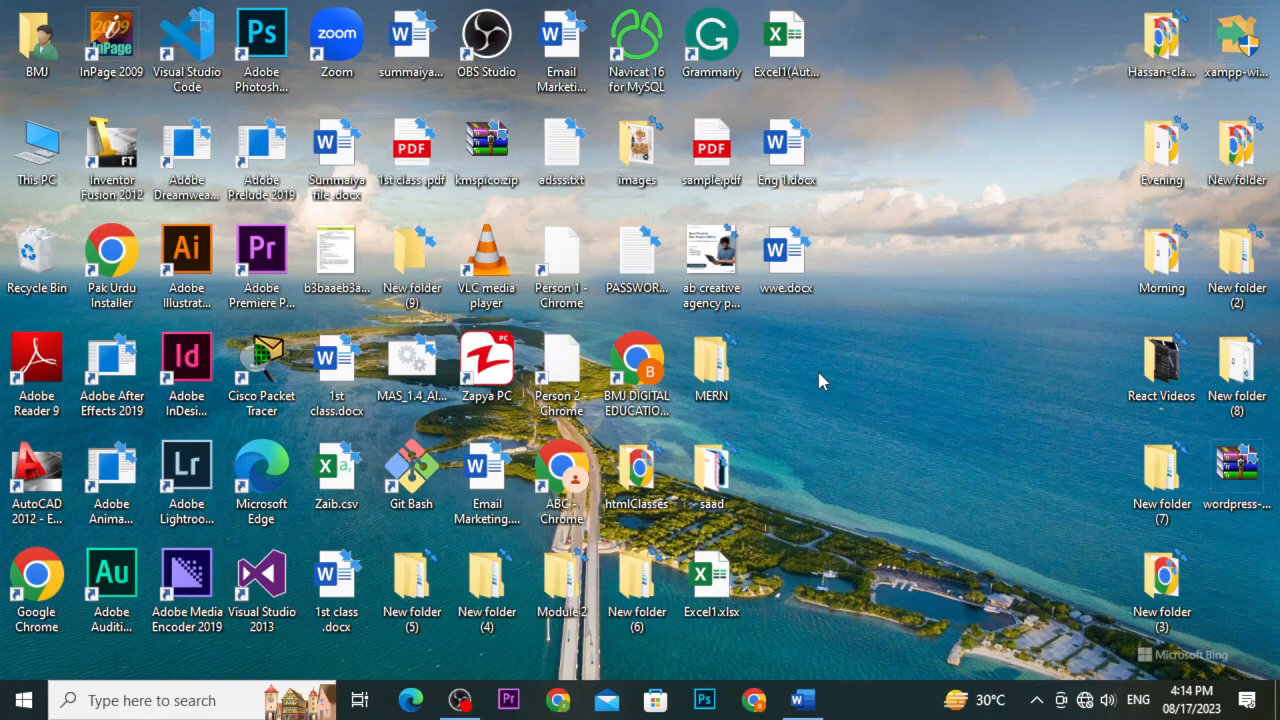
pyautogui.rightClick(817, 368)
pyautogui.click(904, 434)
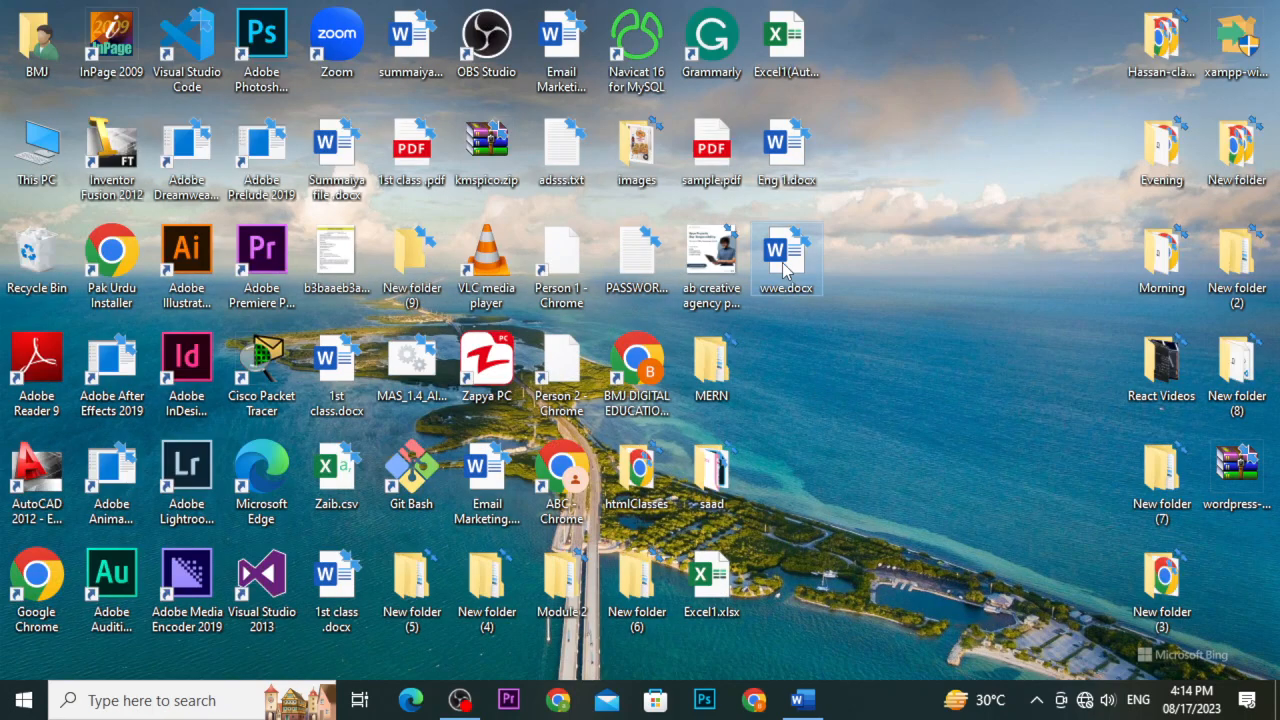
pyautogui.doubleClick(785, 262)
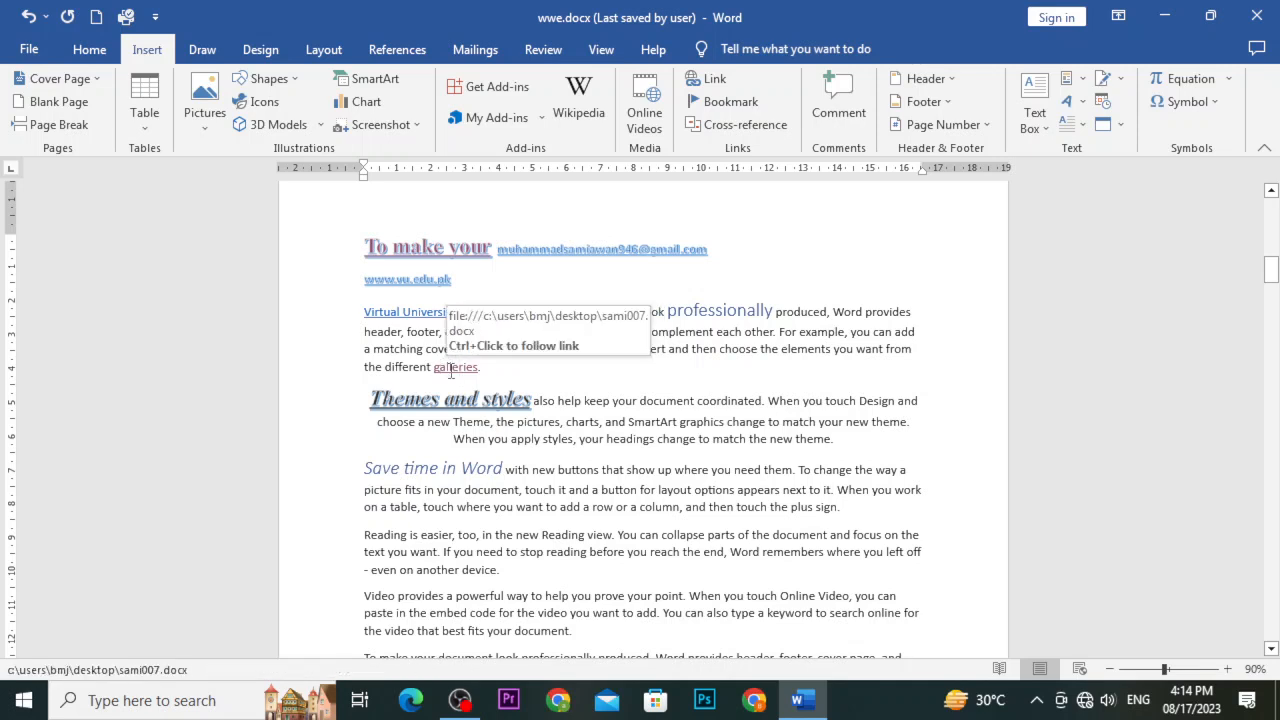
pyautogui.keyDown('ctrl'); pyautogui.click(451, 371); pyautogui.keyUp('ctrl')
pyautogui.keyDown('ctrl'); pyautogui.click(451, 371); pyautogui.keyUp('ctrl')
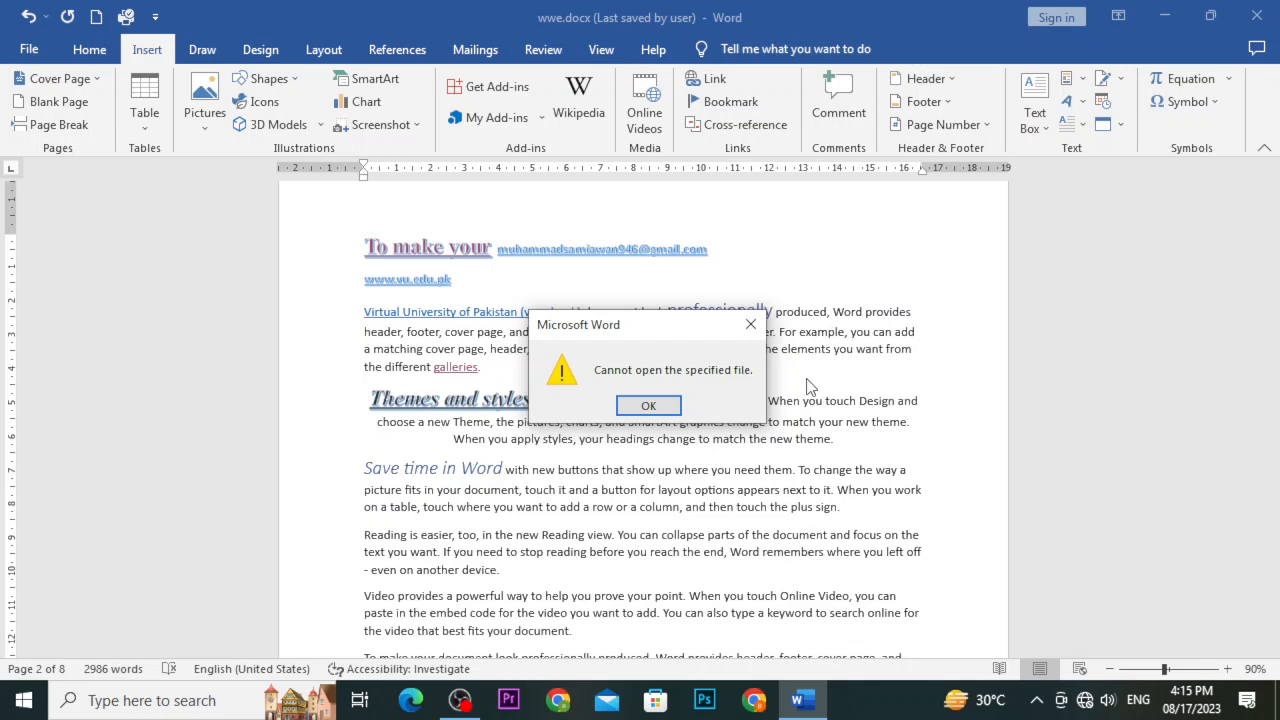
pyautogui.click(751, 325)
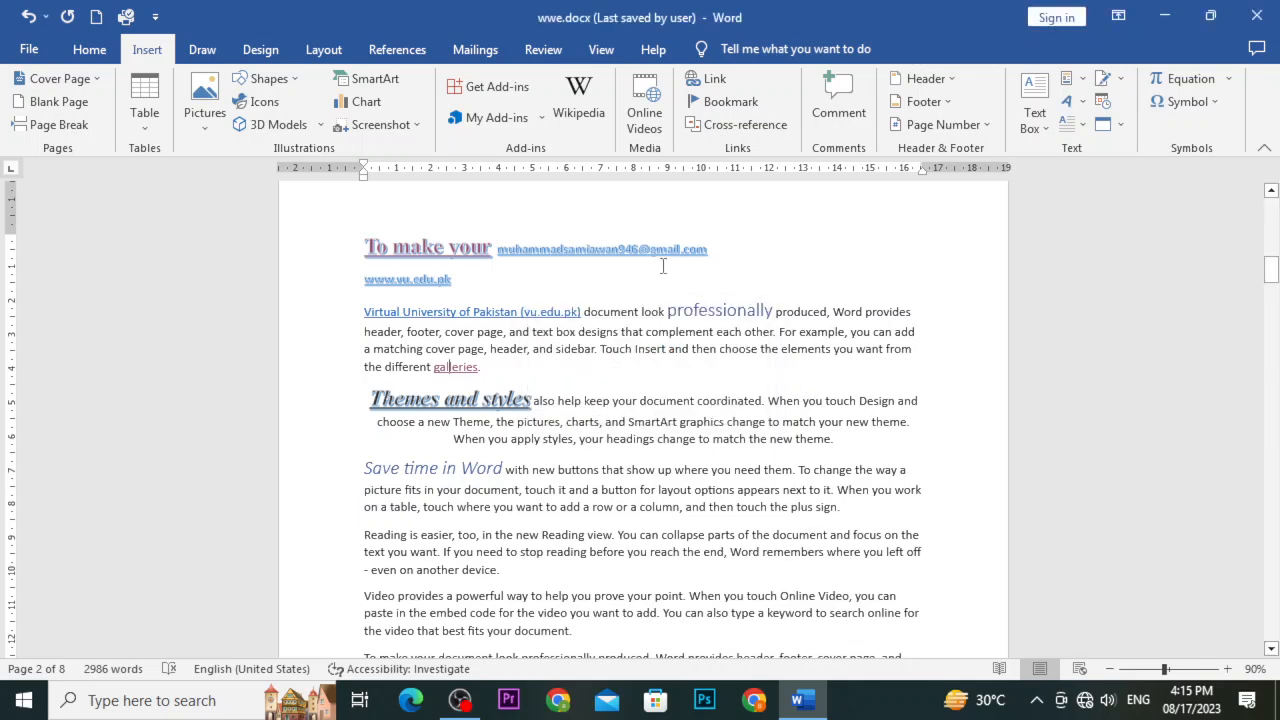
pyautogui.doubleClick(650, 421)
# Make 'SmartArt' an e-mail link to the author's Gmail address, correcting the misspelled domain
pyautogui.click(688, 86)
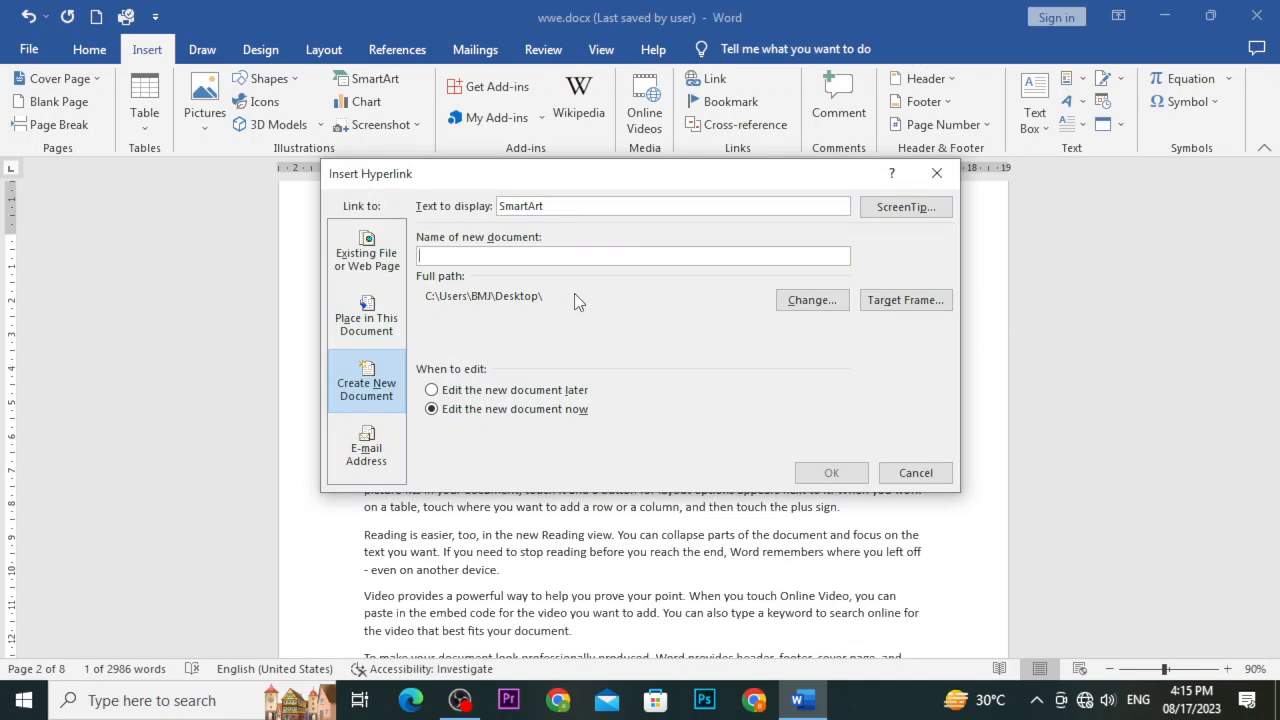
pyautogui.click(388, 465)
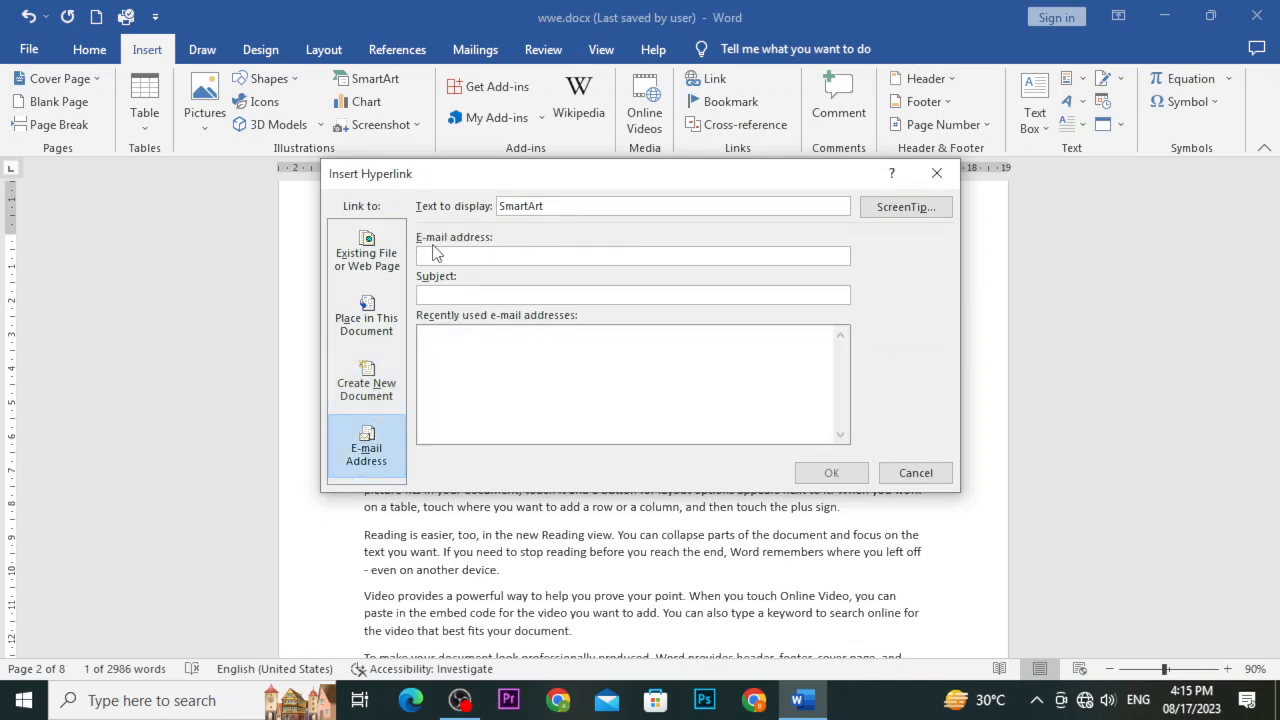
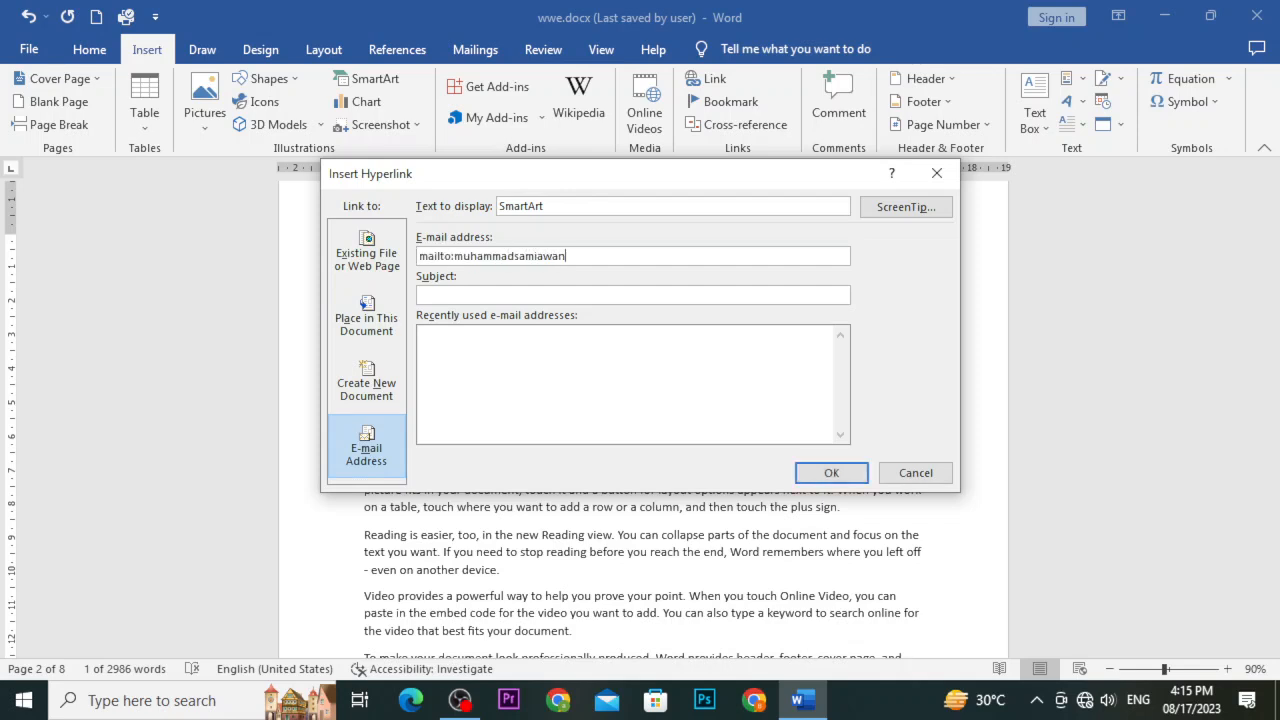
pyautogui.press('Left')
pyautogui.press('Left')
pyautogui.press('Left')
pyautogui.click(826, 472)
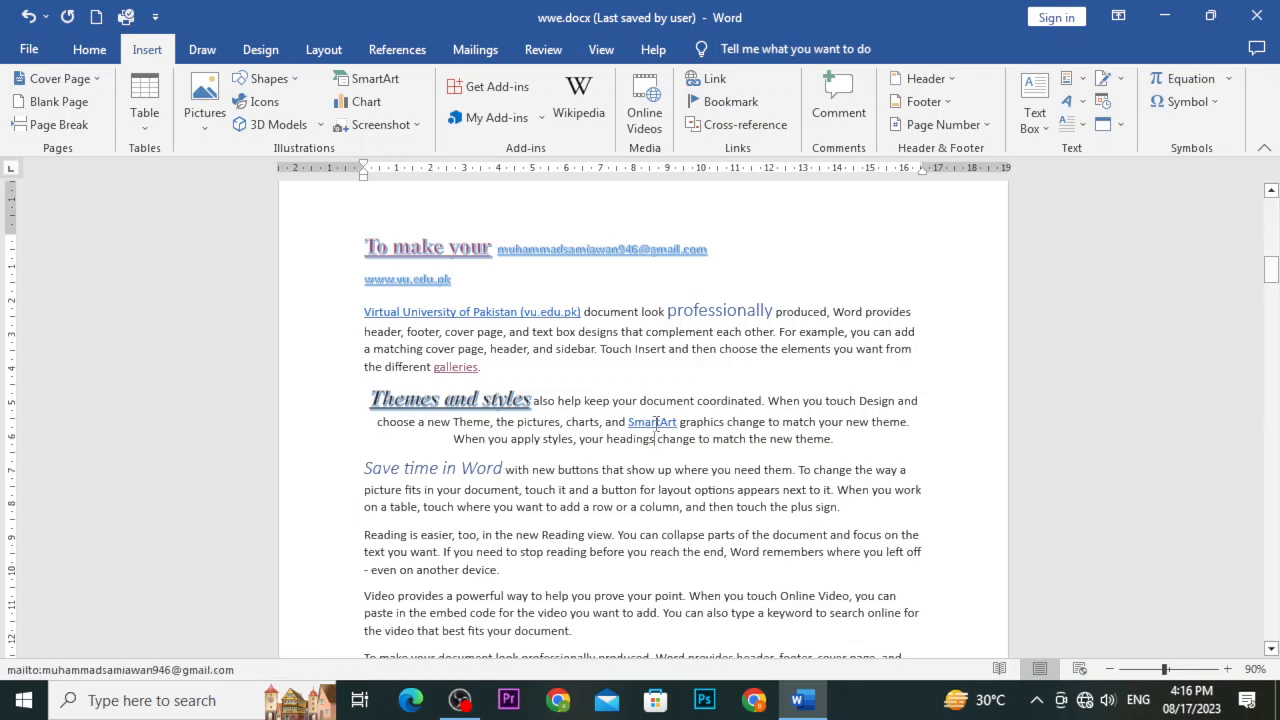
pyautogui.keyDown('ctrl'); pyautogui.click(643, 432); pyautogui.keyUp('ctrl')
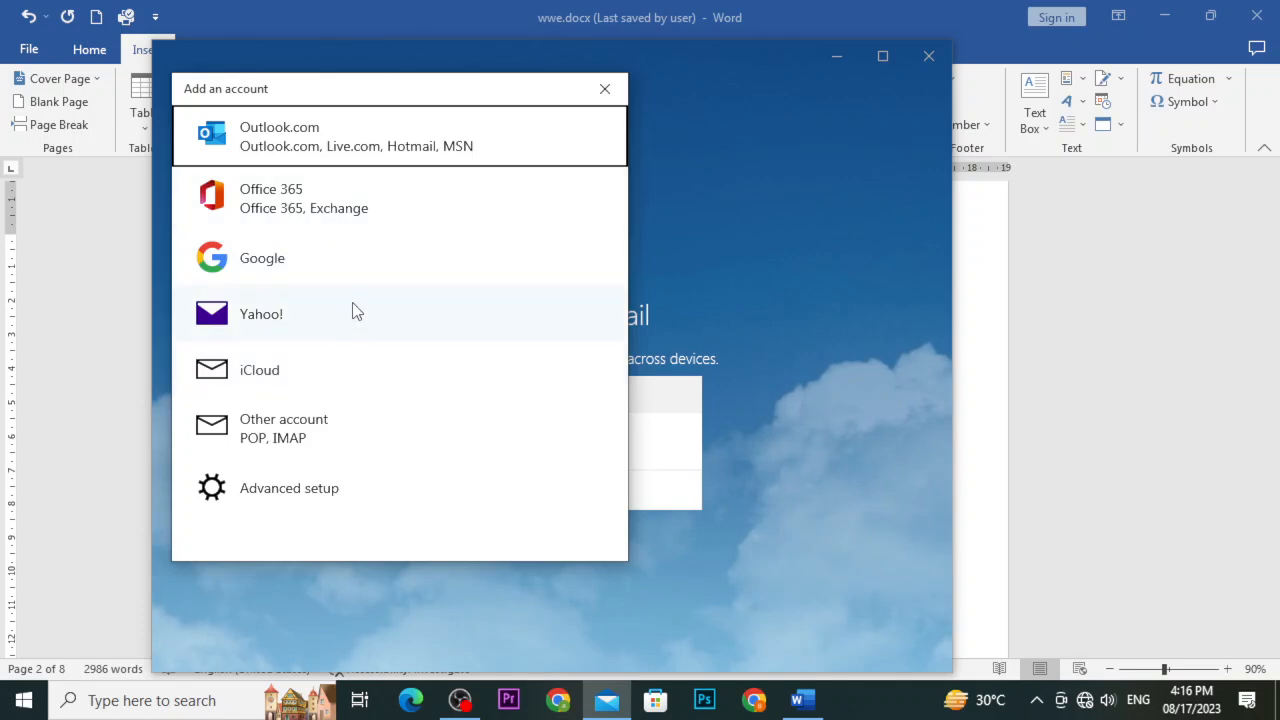
pyautogui.click(335, 150)
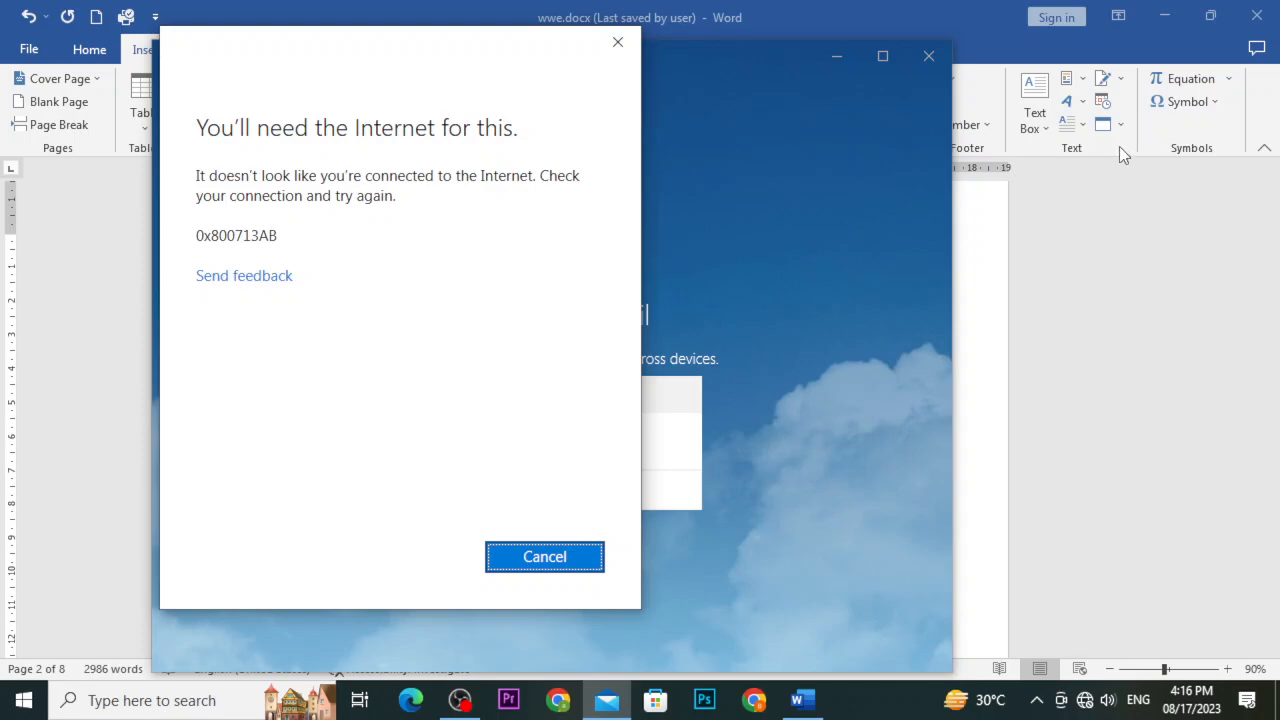
pyautogui.click(618, 42)
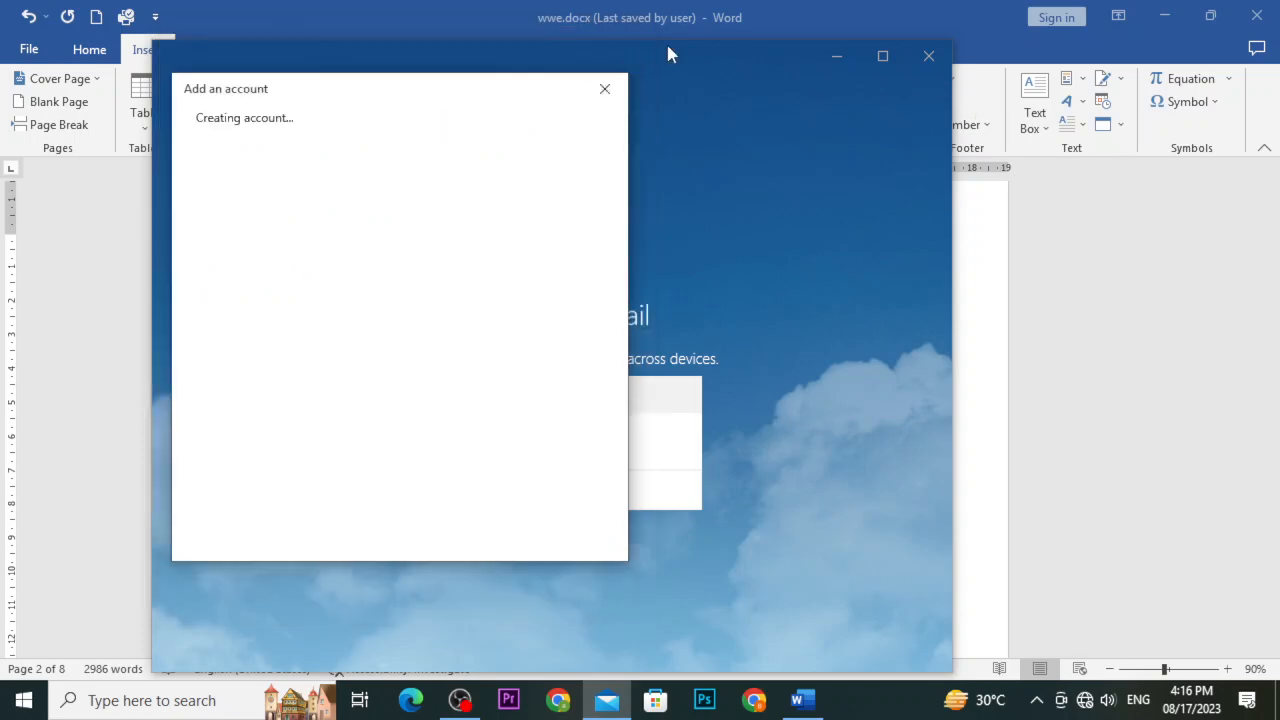
pyautogui.click(604, 88)
pyautogui.click(940, 57)
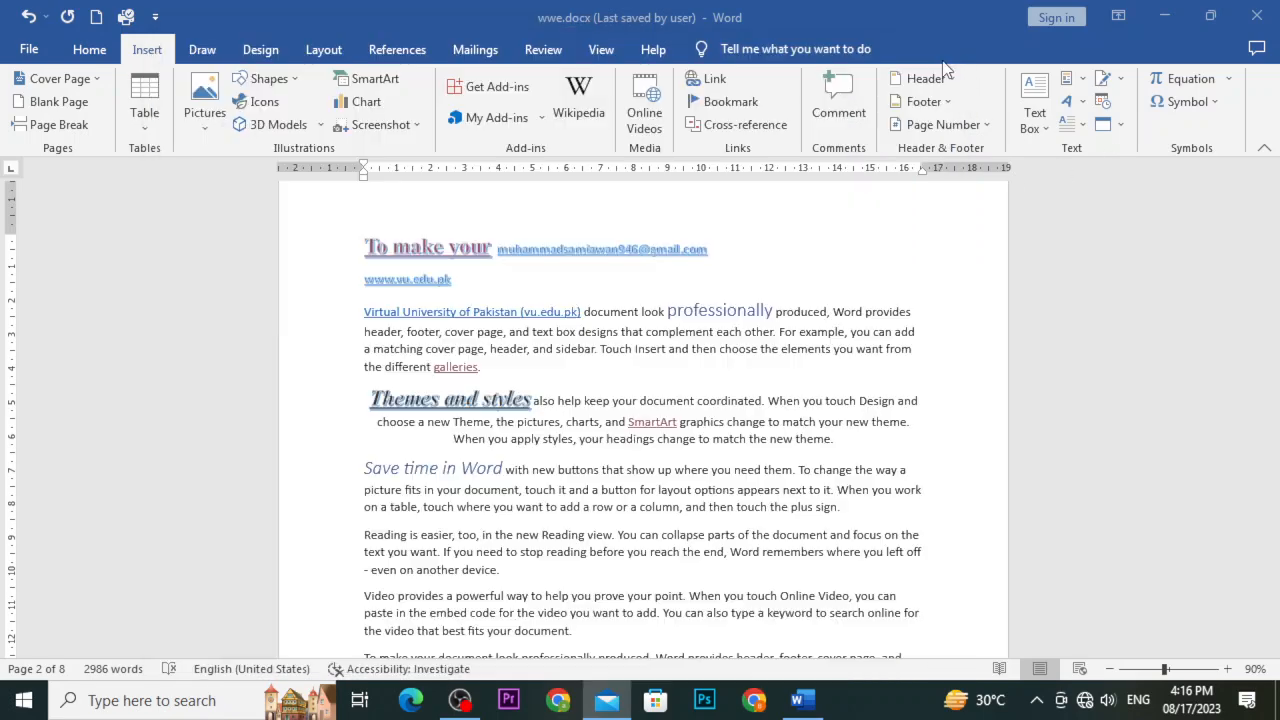
pyautogui.scroll(4, 1087, 484)
pyautogui.scroll(-2, 1087, 484)
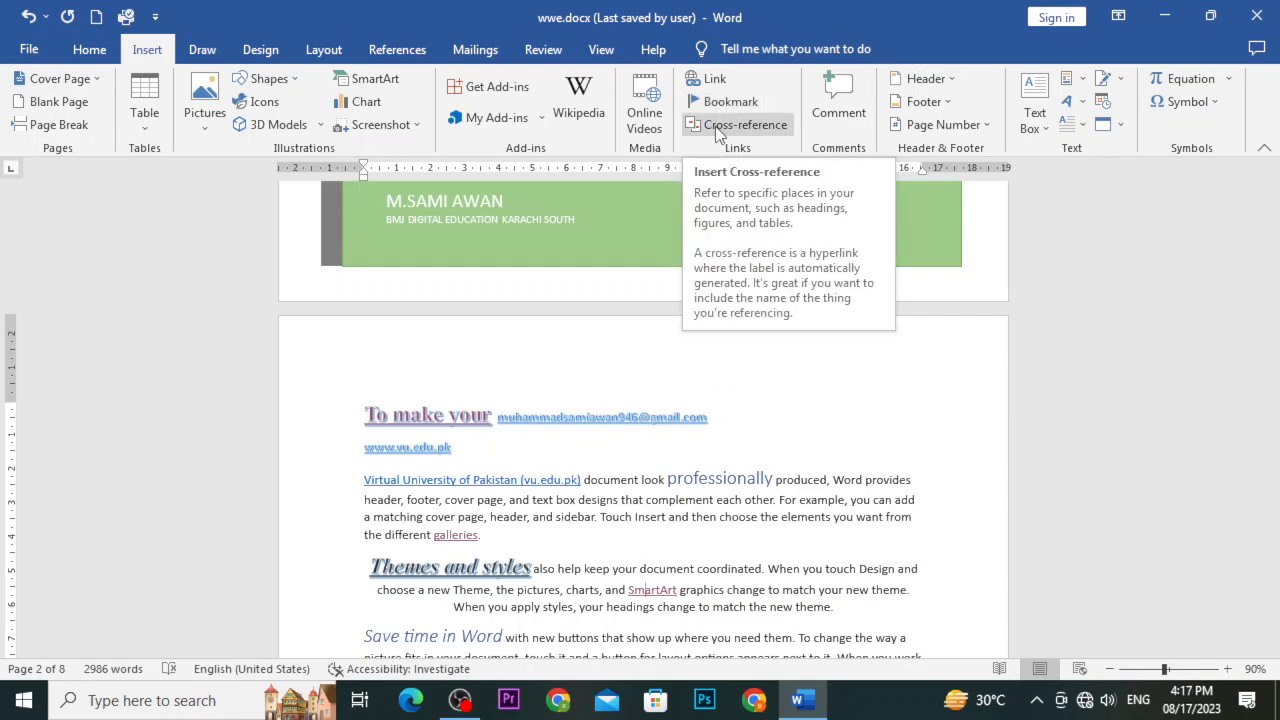
pyautogui.click(397, 49)
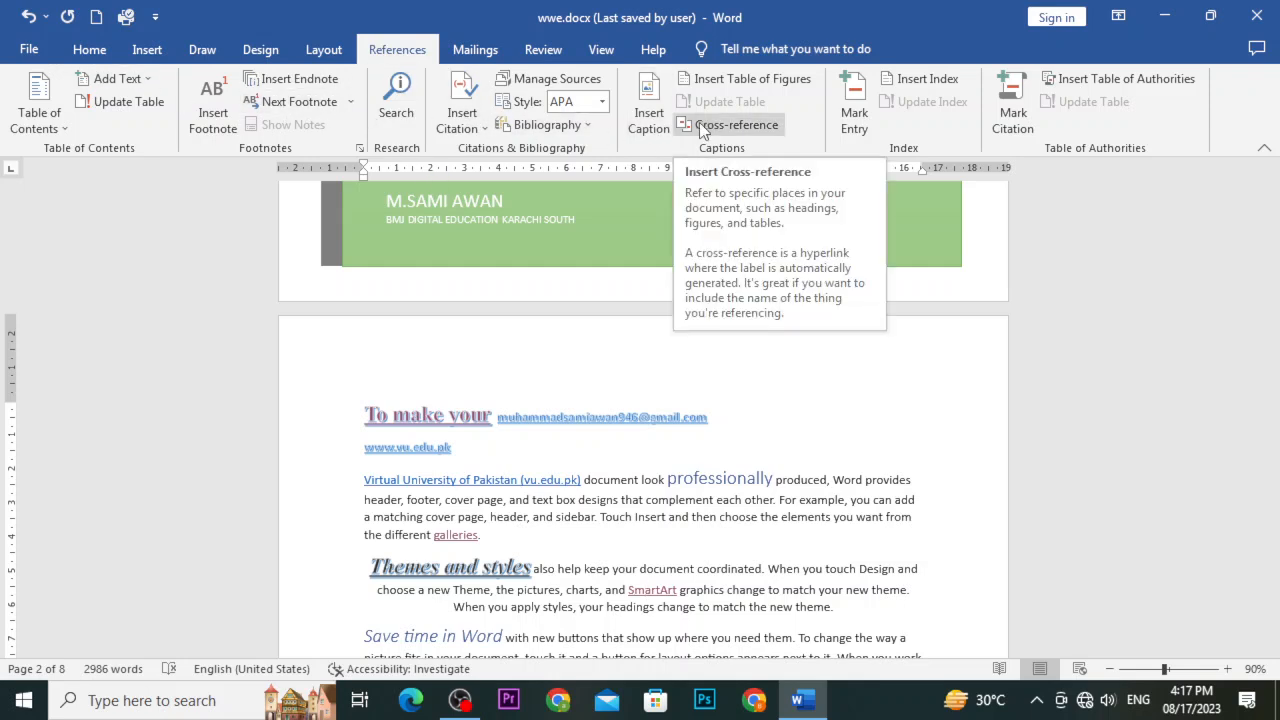
pyautogui.click(147, 49)
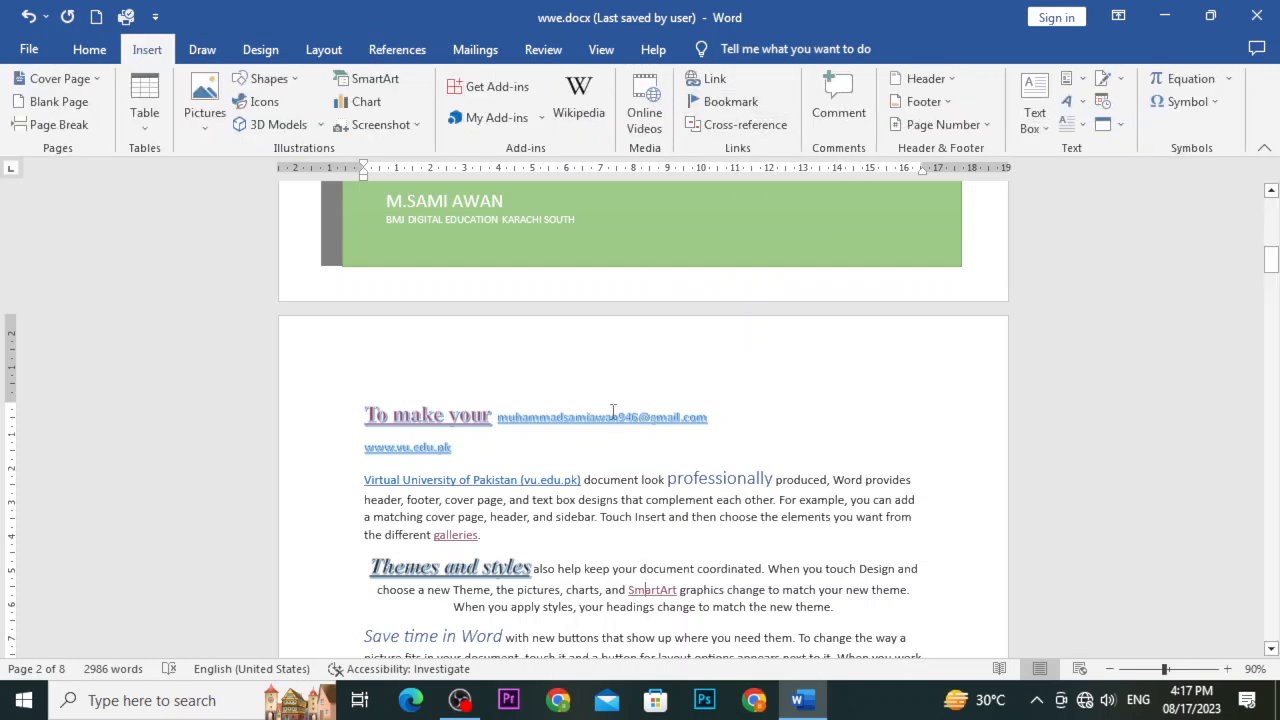
pyautogui.scroll(-1, 613, 410)
pyautogui.scroll(-1, 613, 410)
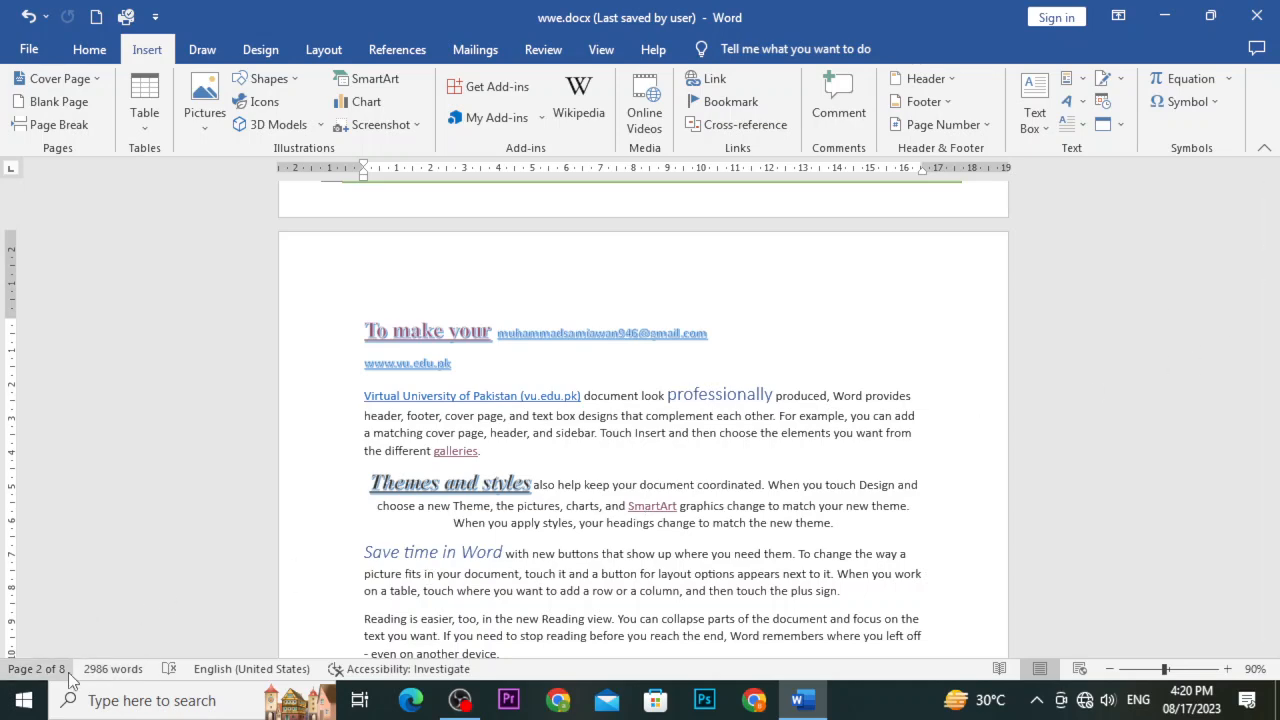
# Select the word 'document' ending the second paragraph on page 5
pyautogui.scroll(-20, 458, 654)
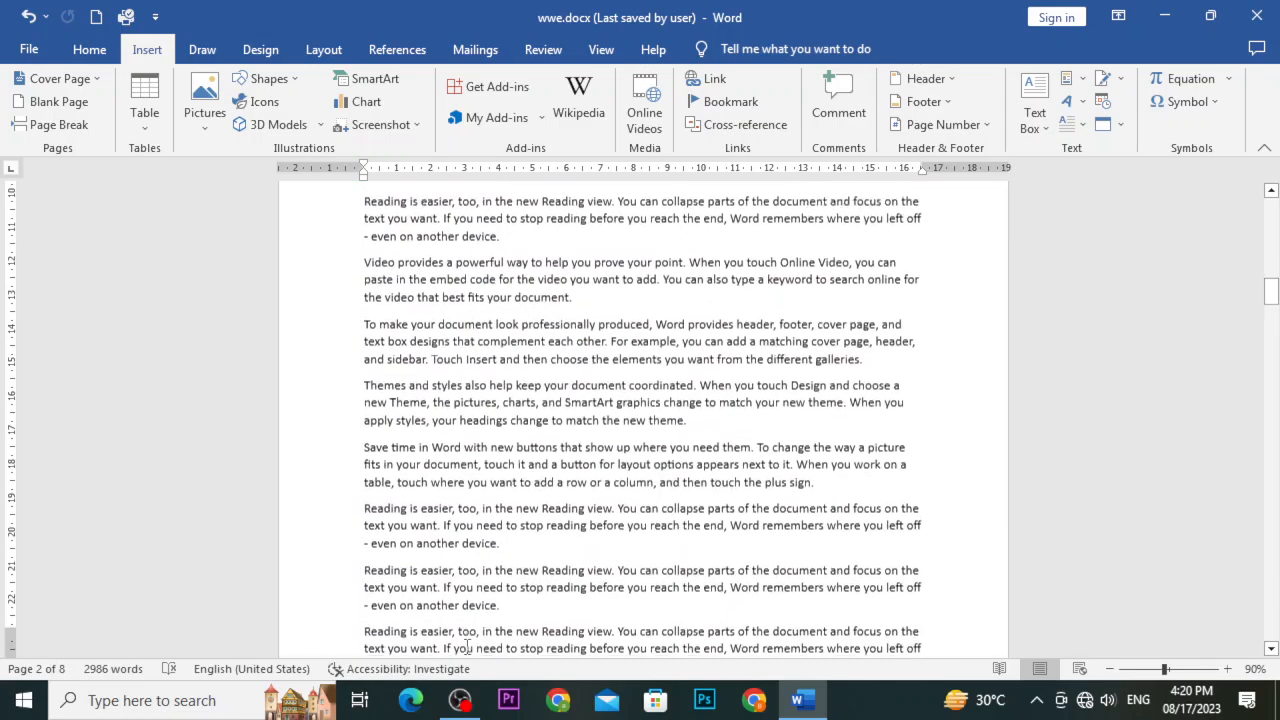
pyautogui.scroll(-20, 466, 648)
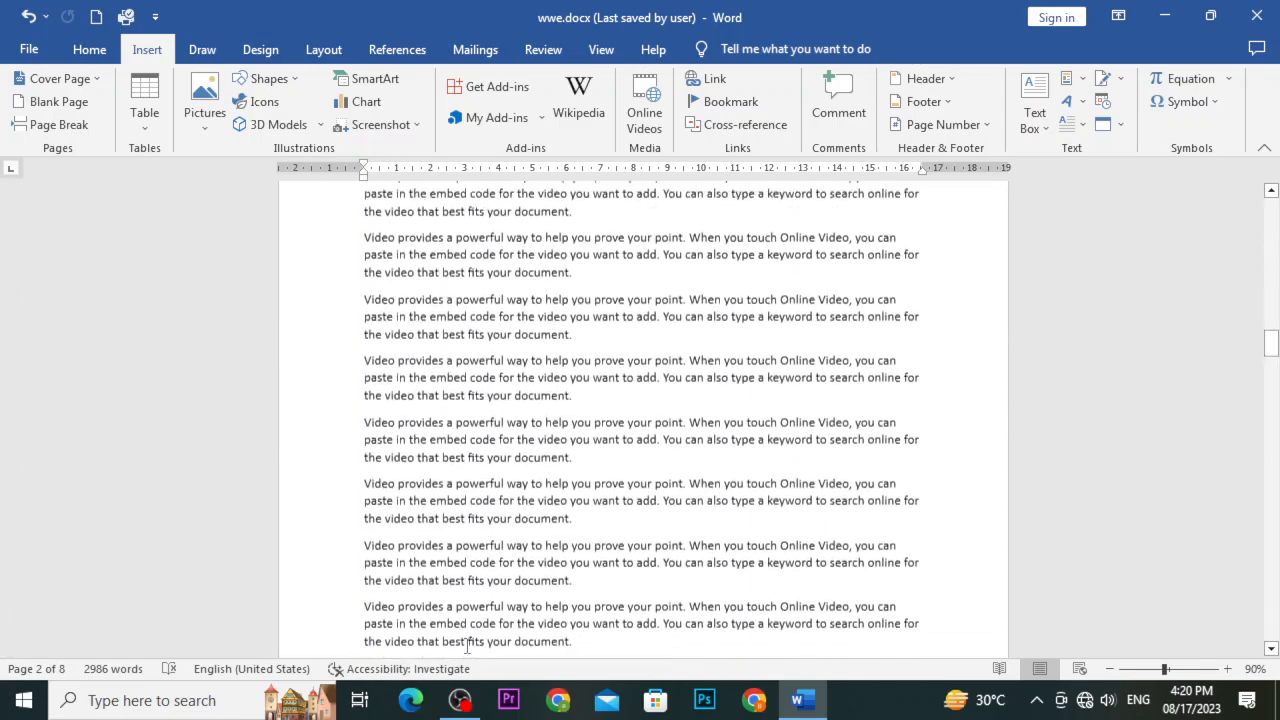
pyautogui.scroll(-20, 466, 640)
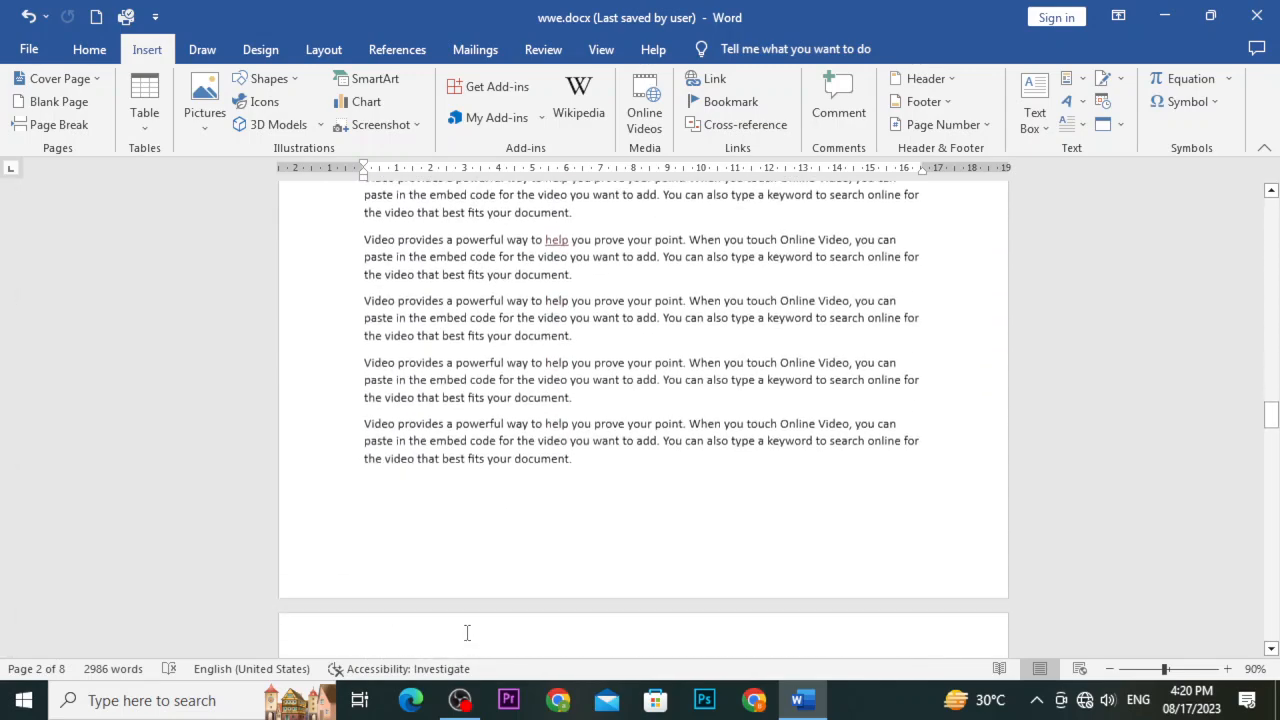
pyautogui.click(570, 524)
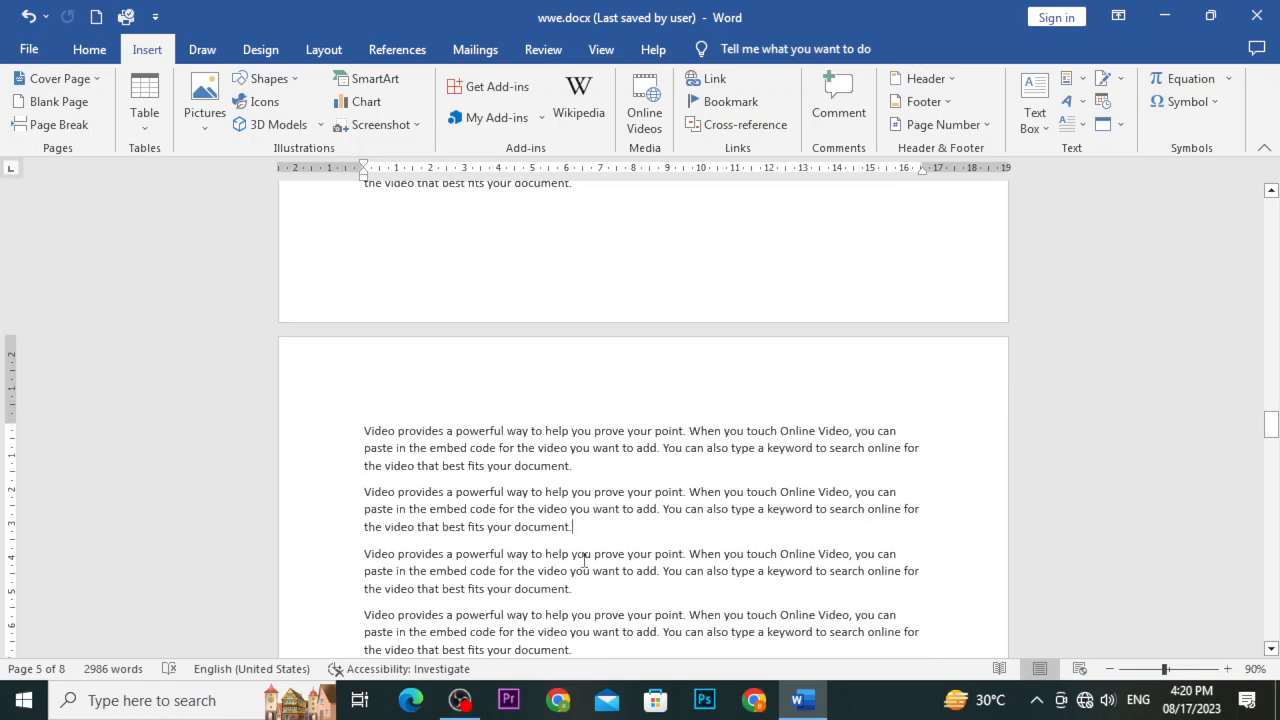
pyautogui.doubleClick(548, 524)
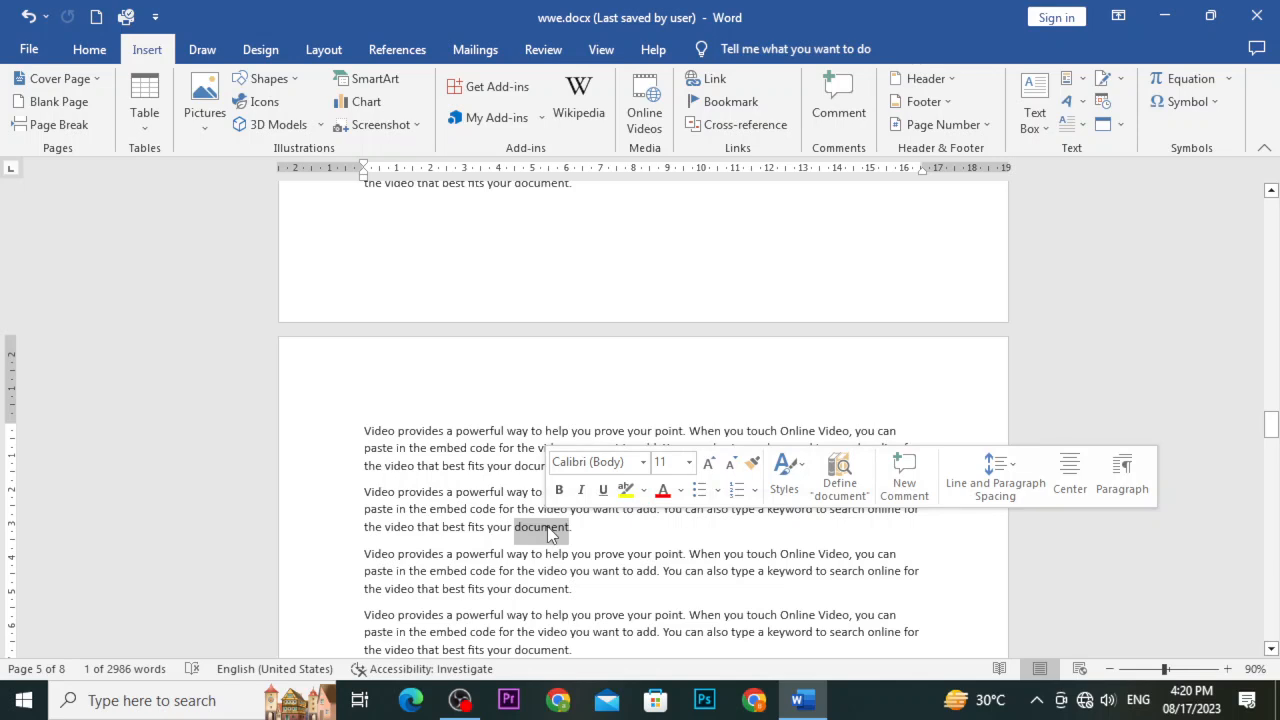
# Add a bookmark named 'chay' to the selected word 'document' via Insert > Bookmark
pyautogui.click(752, 101)
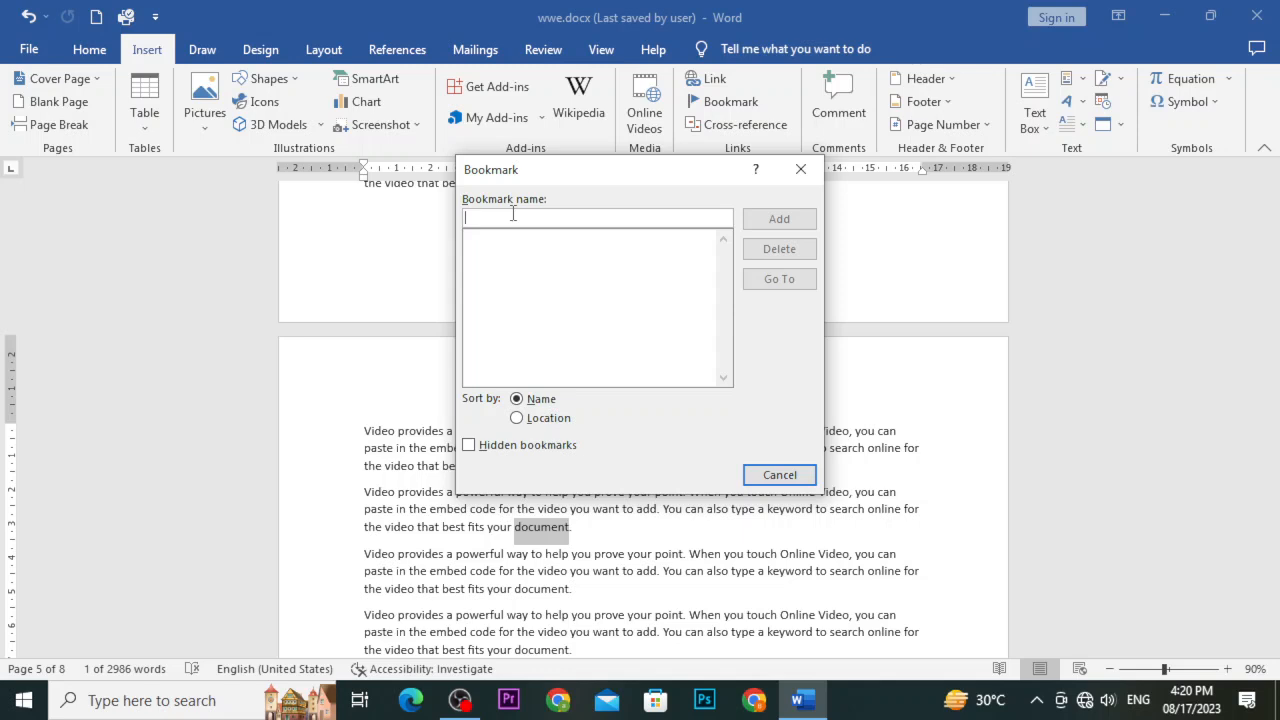
pyautogui.write('chay')
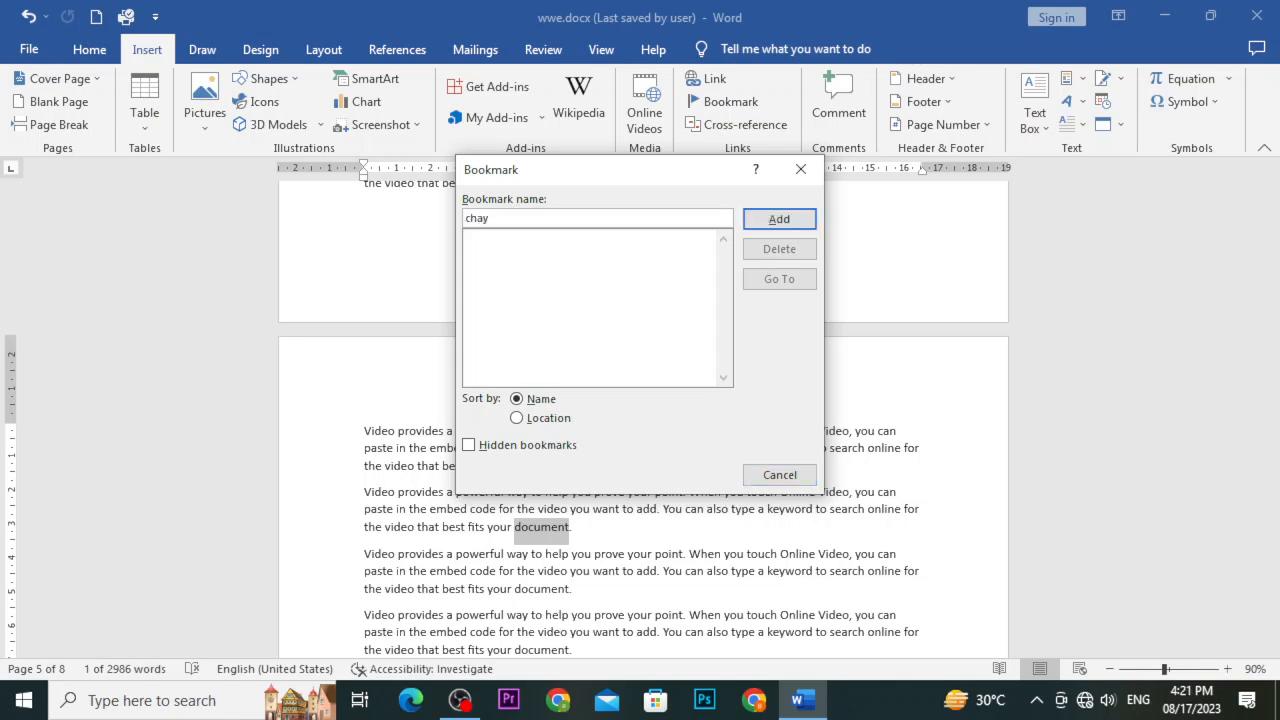
pyautogui.click(773, 221)
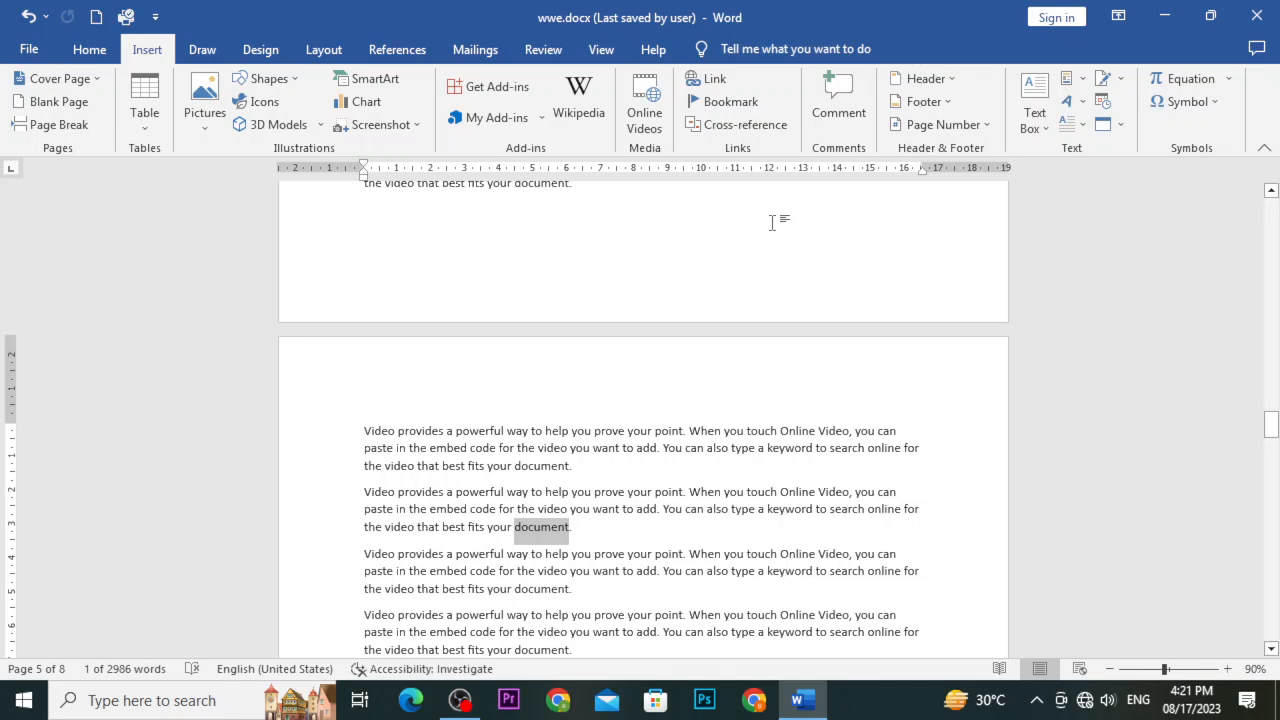
# Close Word, refresh the desktop, and reopen wwe.docx from it
pyautogui.click(1252, 22)
pyautogui.rightClick(842, 318)
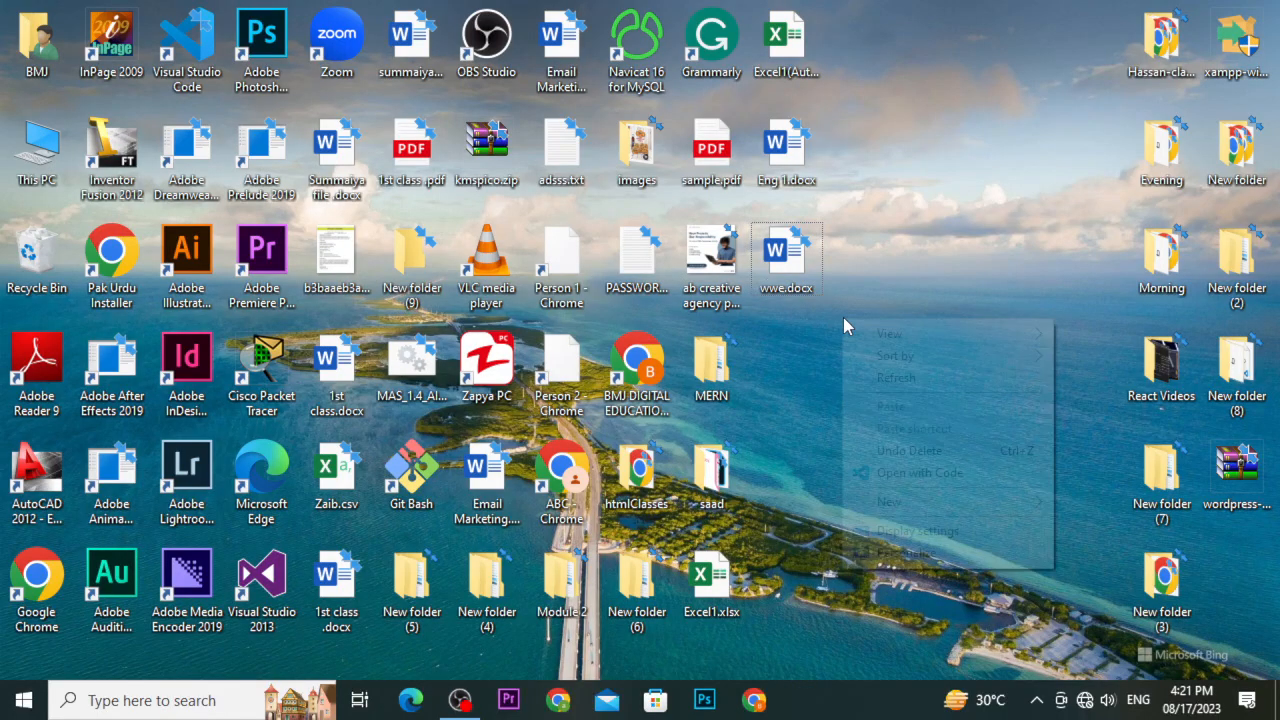
pyautogui.click(965, 377)
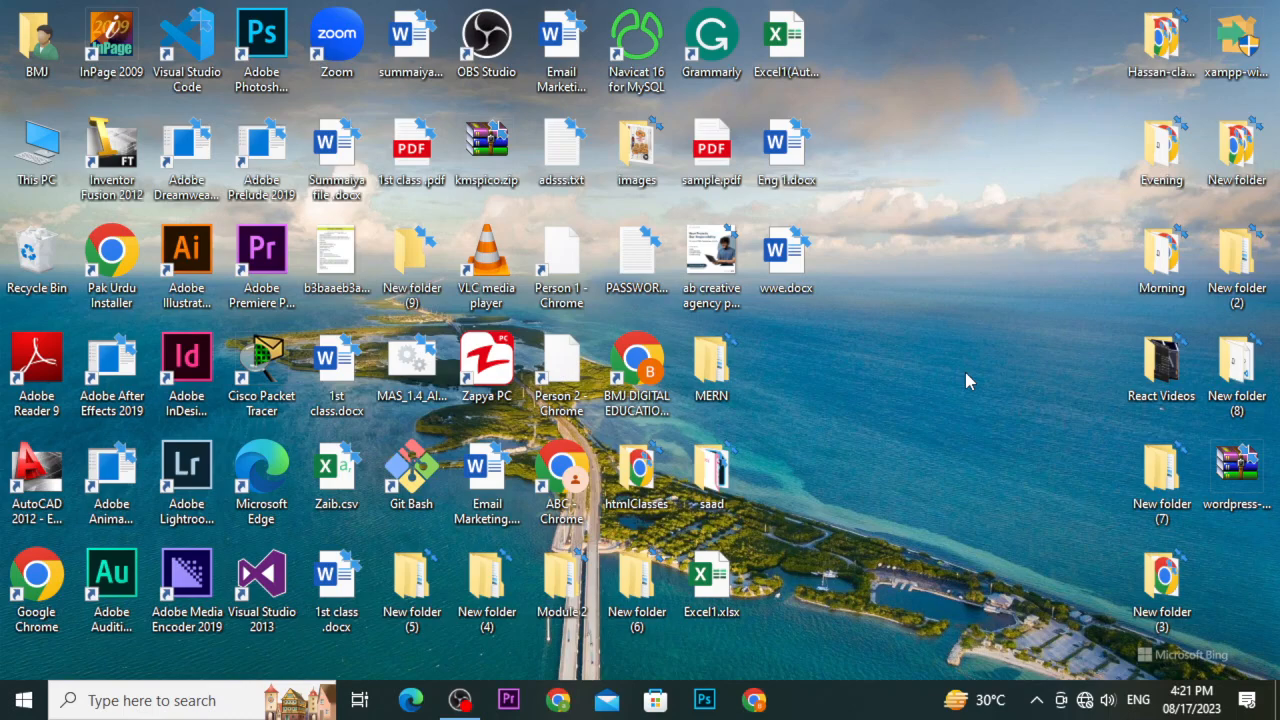
pyautogui.doubleClick(784, 273)
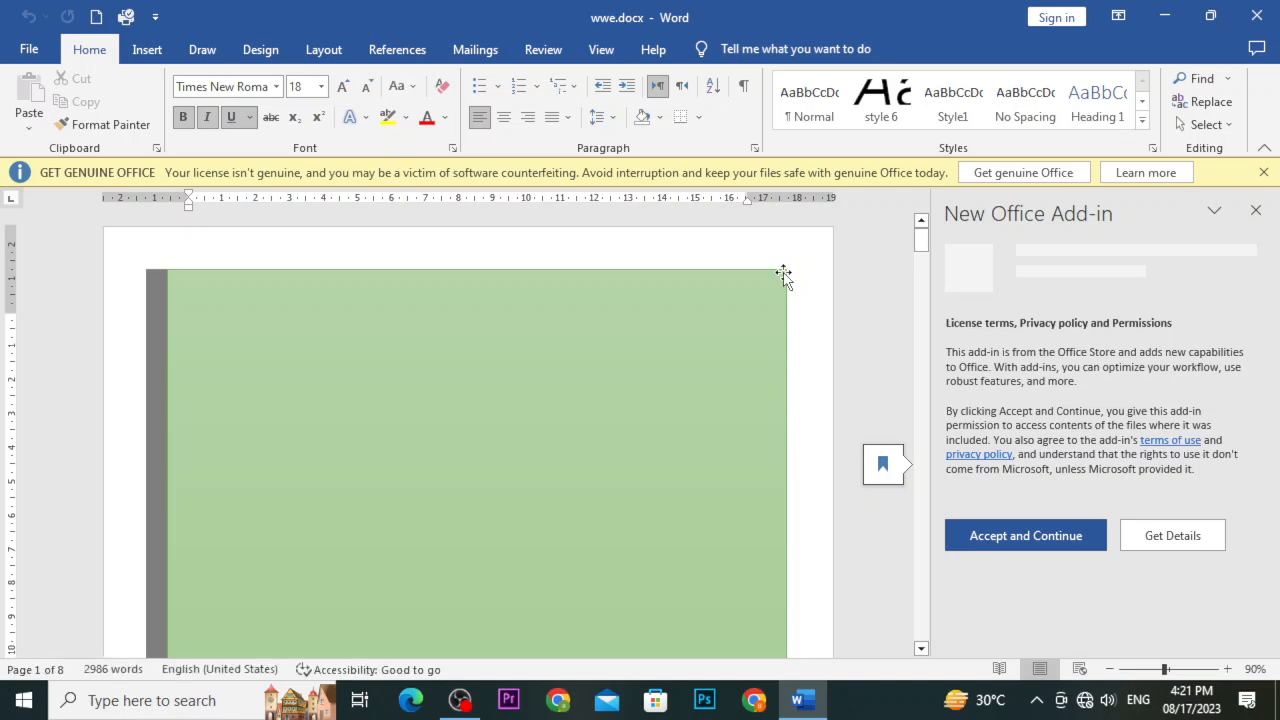
# Dismiss the Get Genuine Office warning bar and the New Office Add-in pane
pyautogui.click(1263, 172)
pyautogui.click(1256, 181)
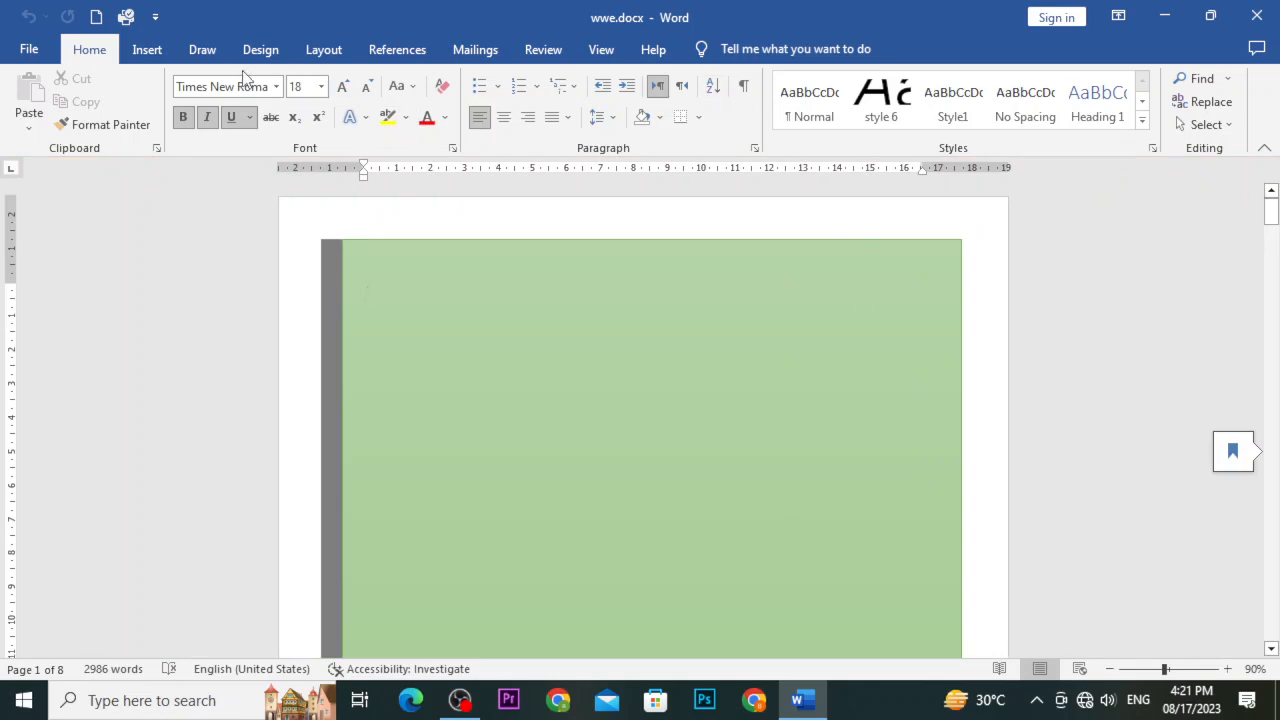
# Use Go To on the 'chay' bookmark to jump to the word 'document' on page 5
pyautogui.click(147, 49)
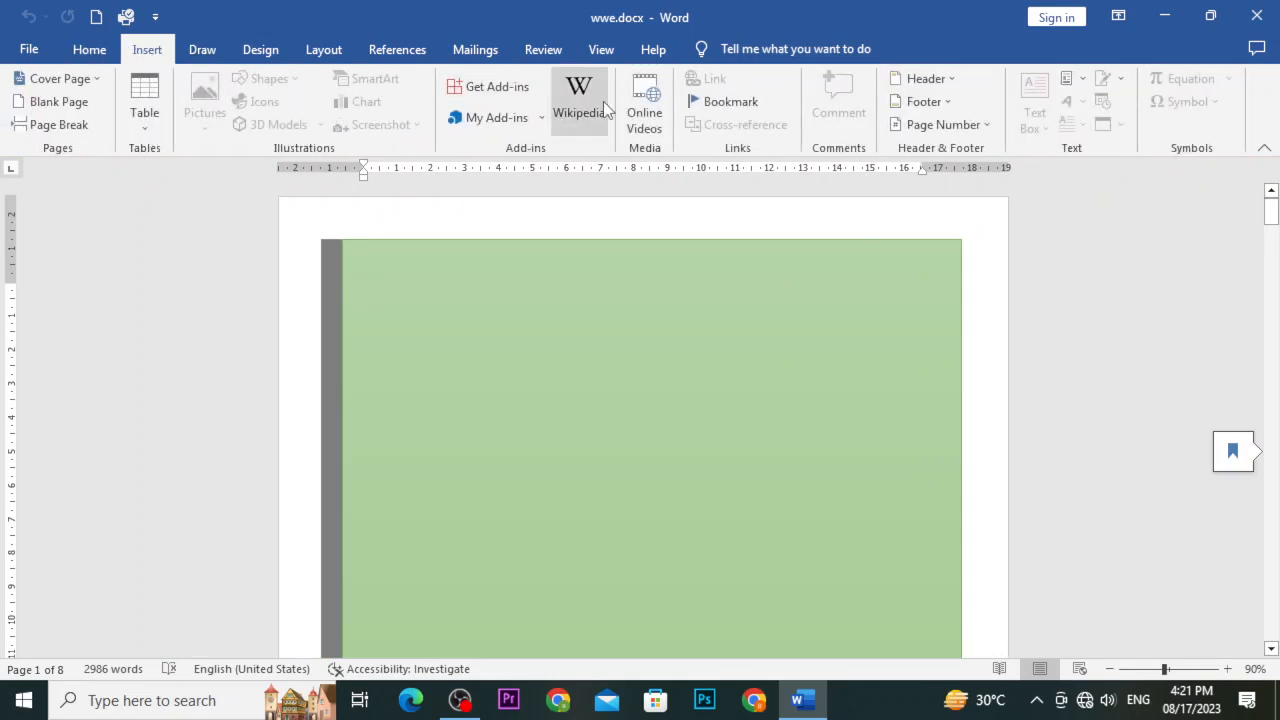
pyautogui.click(720, 104)
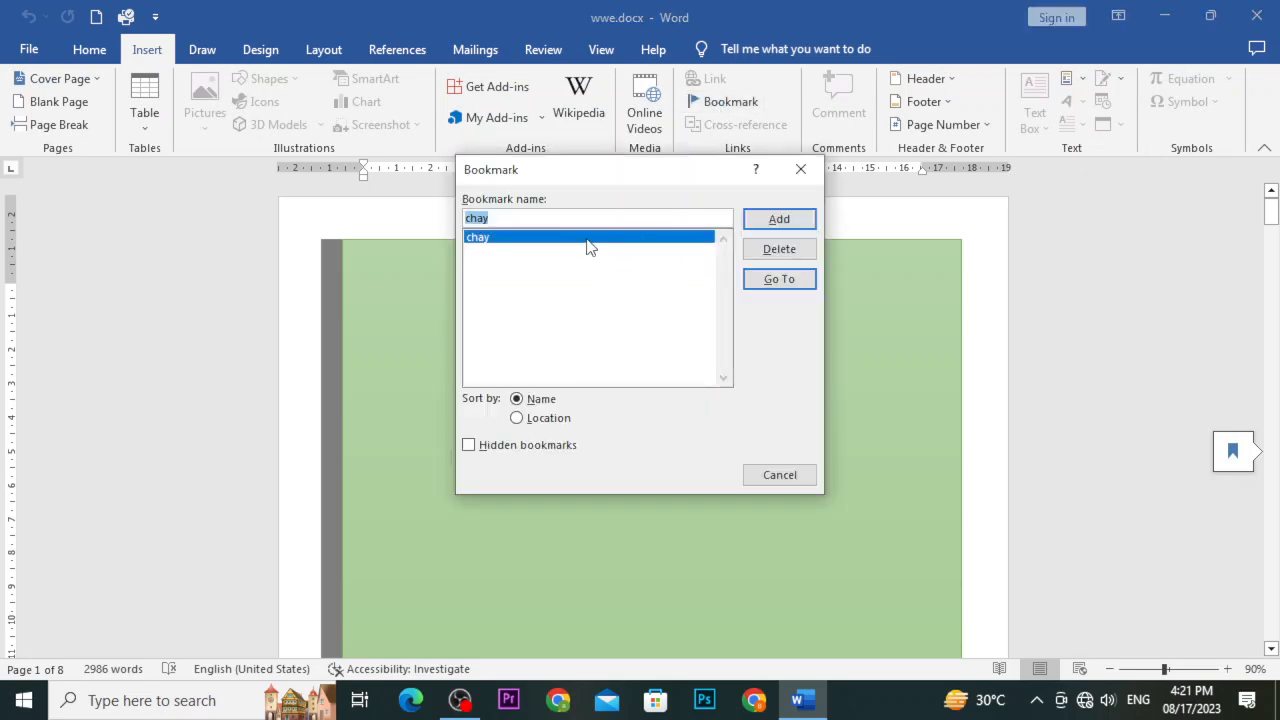
pyautogui.click(769, 283)
pyautogui.click(757, 283)
# Remove 'chay' from the Bookmark dialog's list and close the dialog
pyautogui.click(771, 473)
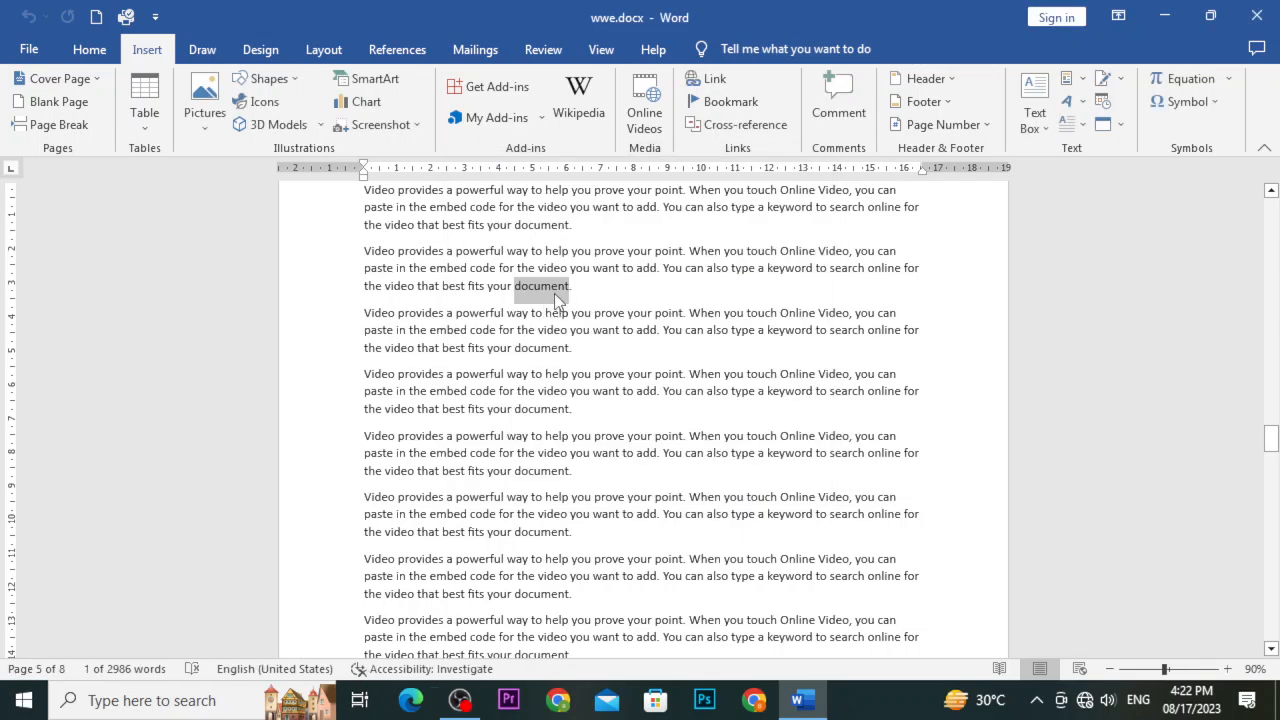
pyautogui.scroll(-1, 557, 298)
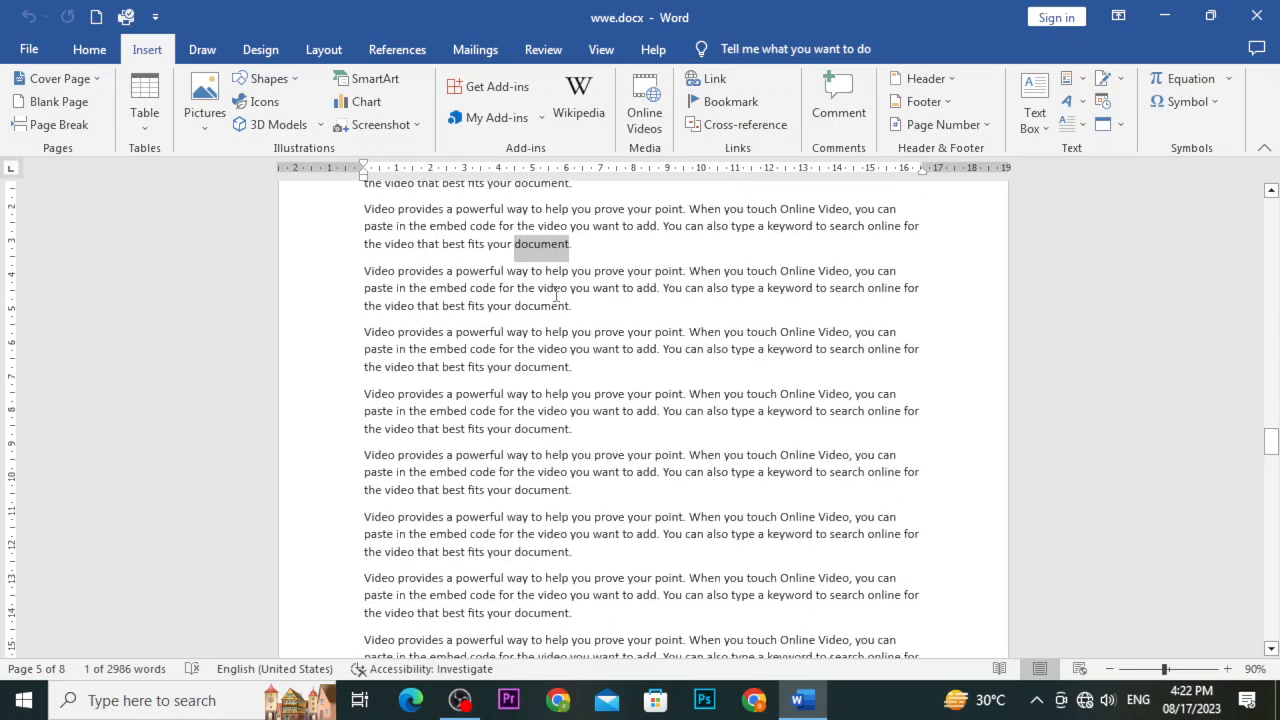
pyautogui.click(712, 101)
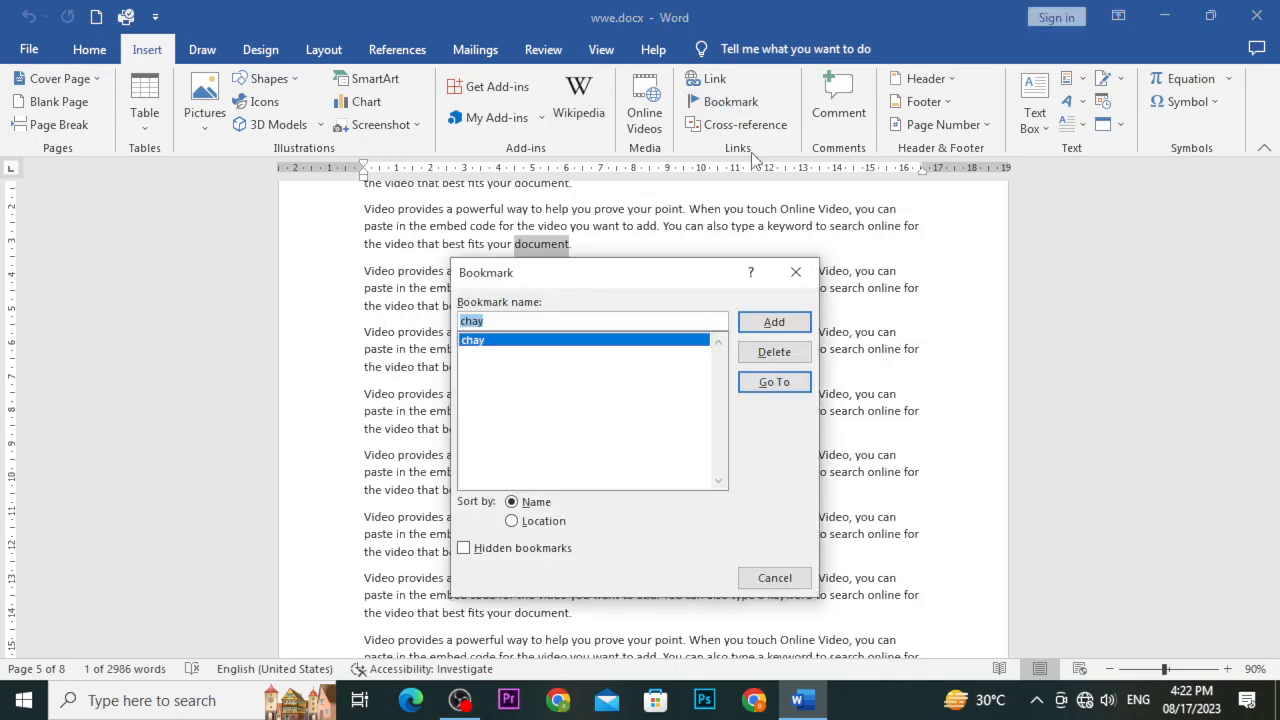
pyautogui.click(760, 352)
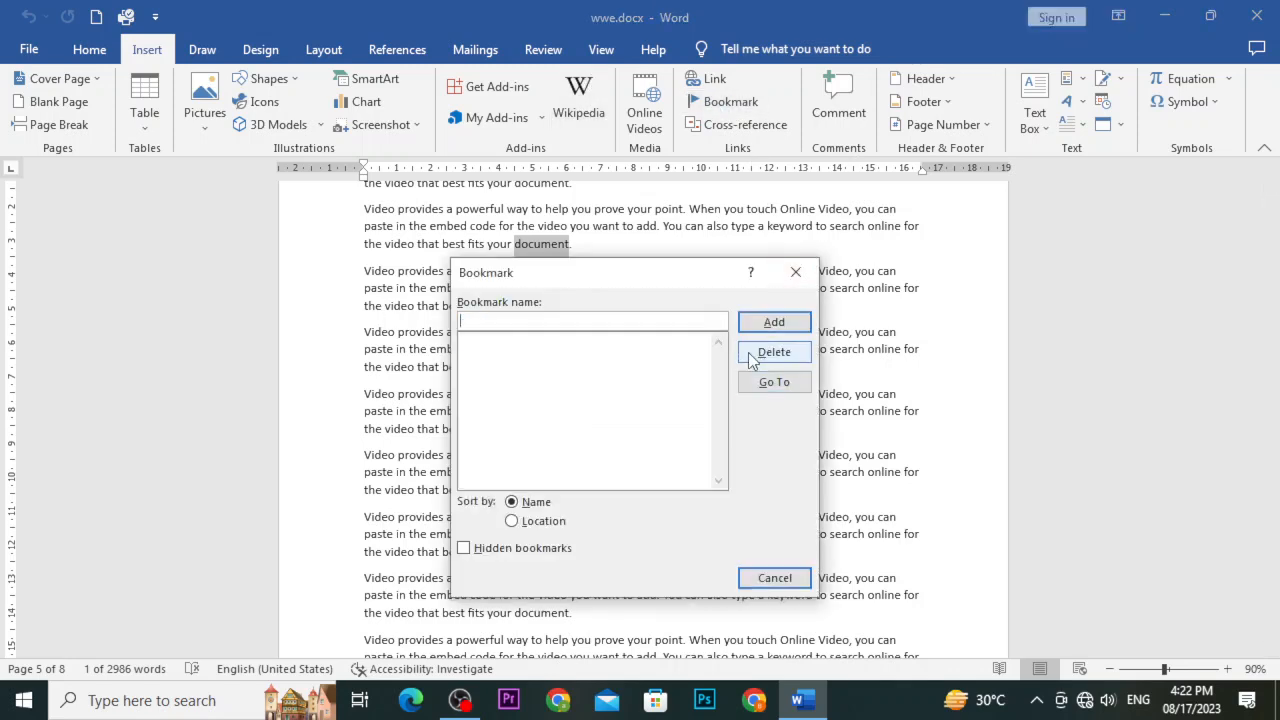
pyautogui.click(773, 579)
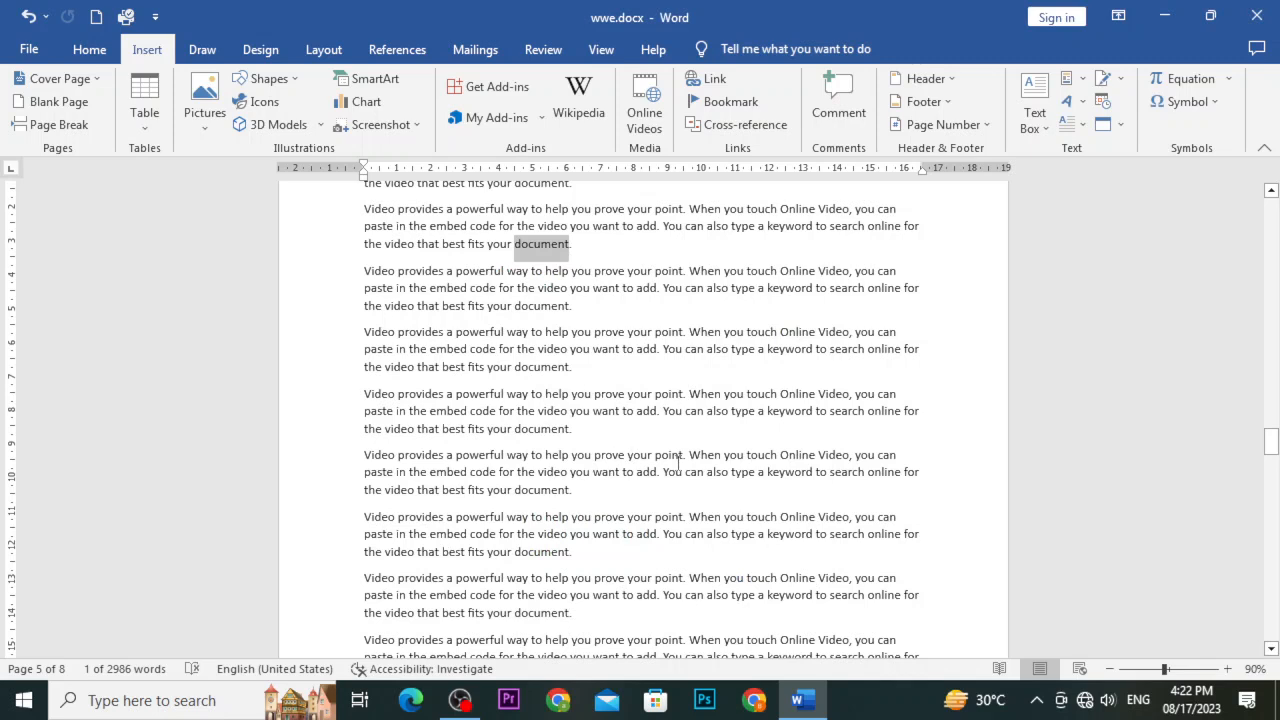
# Deselect the highlighted word on page 5 and switch to the OBS Studio window
pyautogui.click(660, 430)
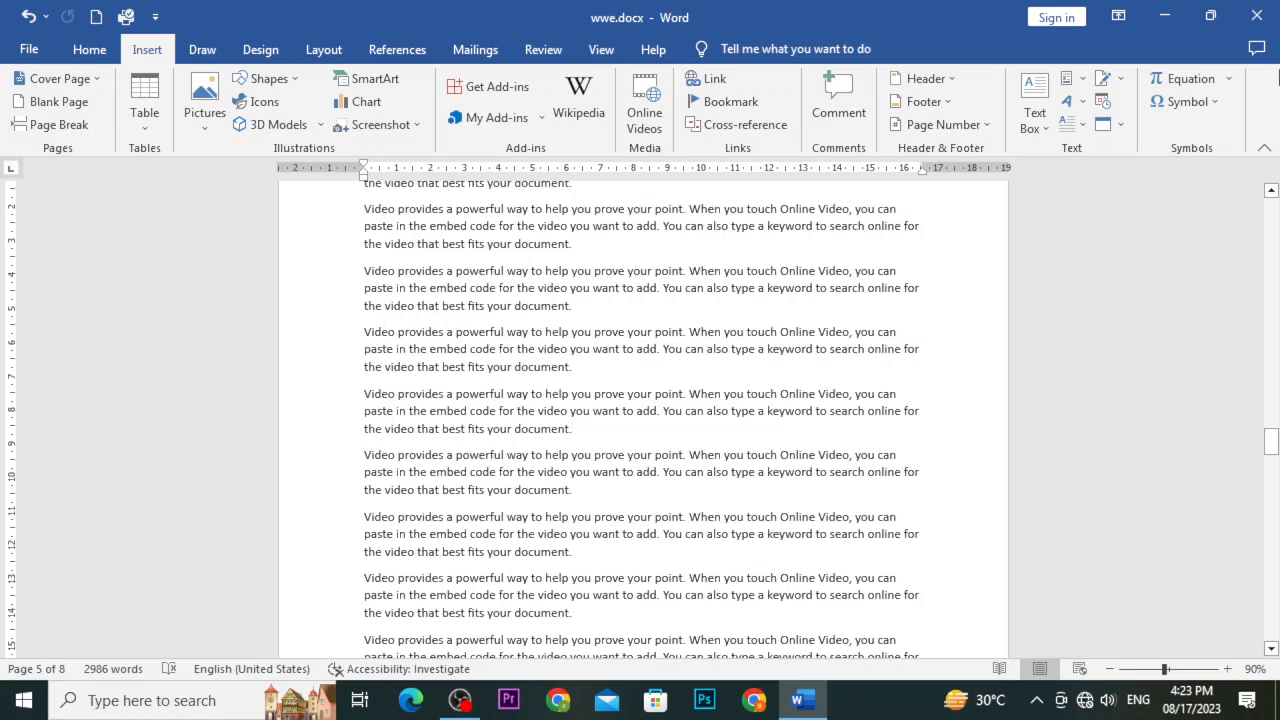
pyautogui.hotkey('alt', 'Tab')
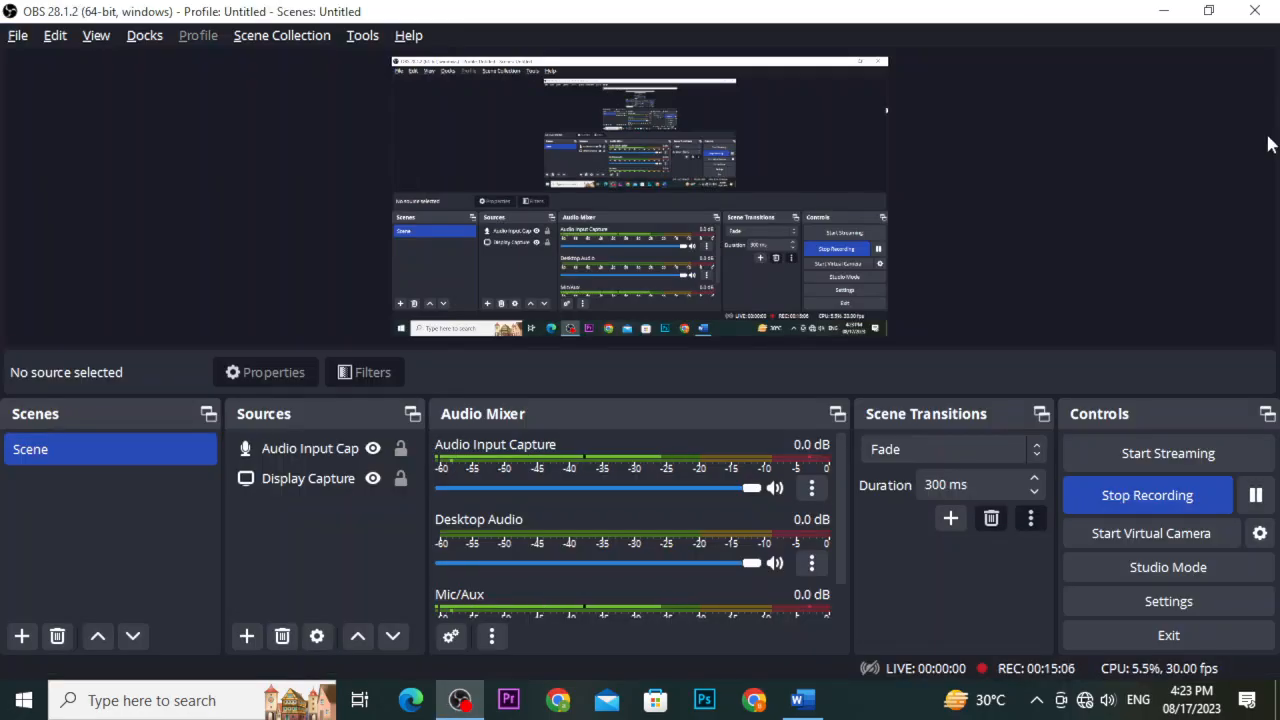